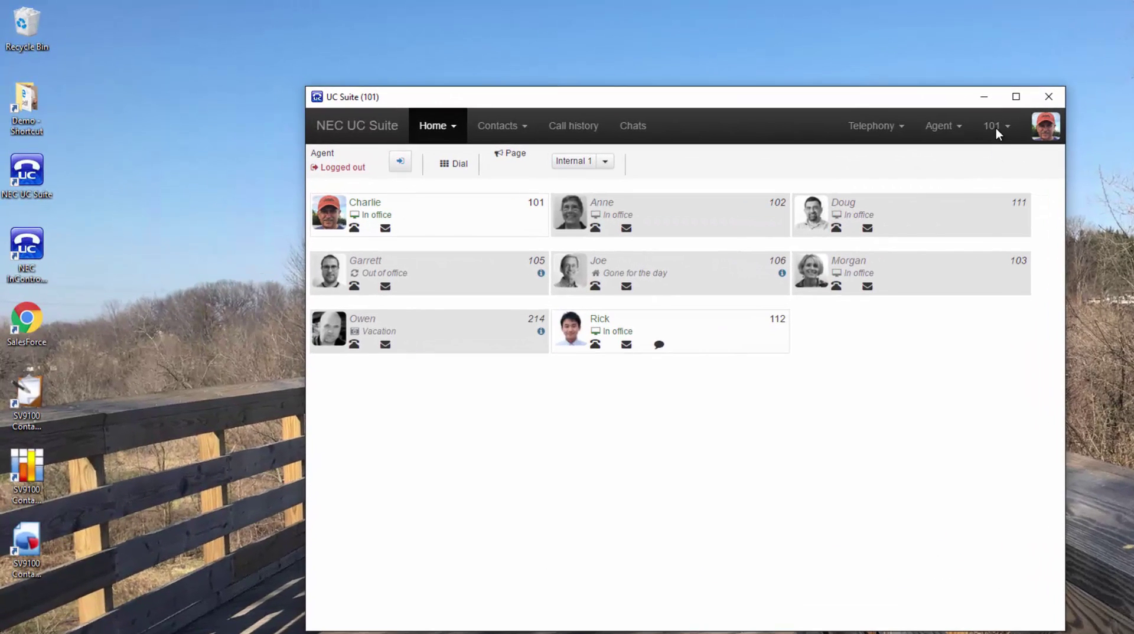
Open the 101 user account menu at the top right of the home page
{"action": "left_click", "coordinate": [995, 129]}
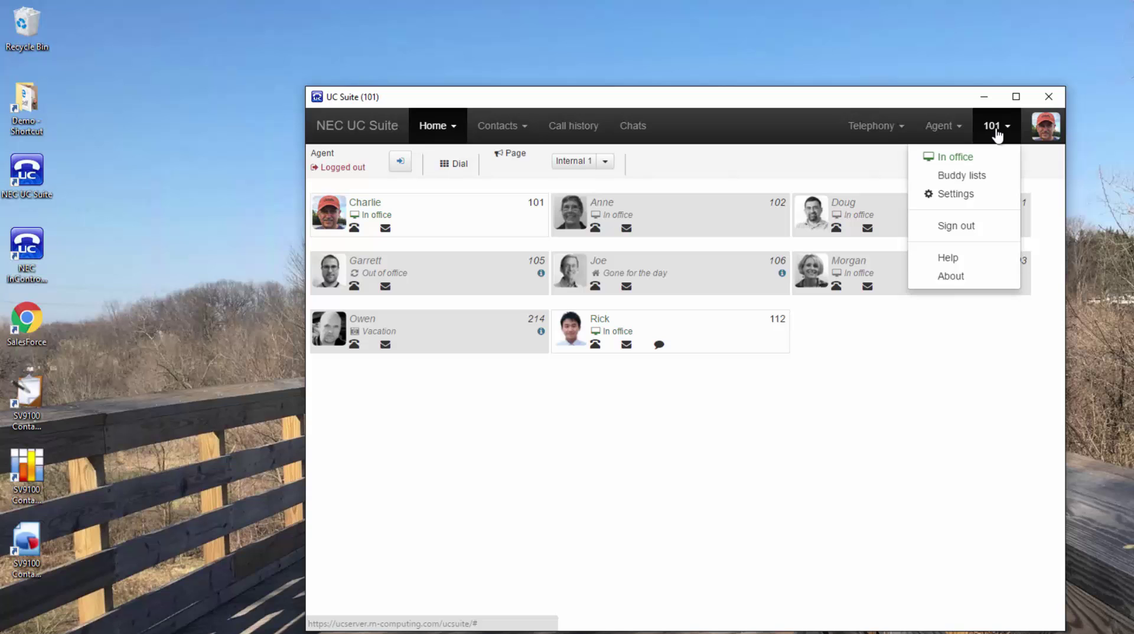
In Settings > Personal profile, add other number 122 with type Lab and save the settings
{"action": "left_click", "coordinate": [955, 194]}
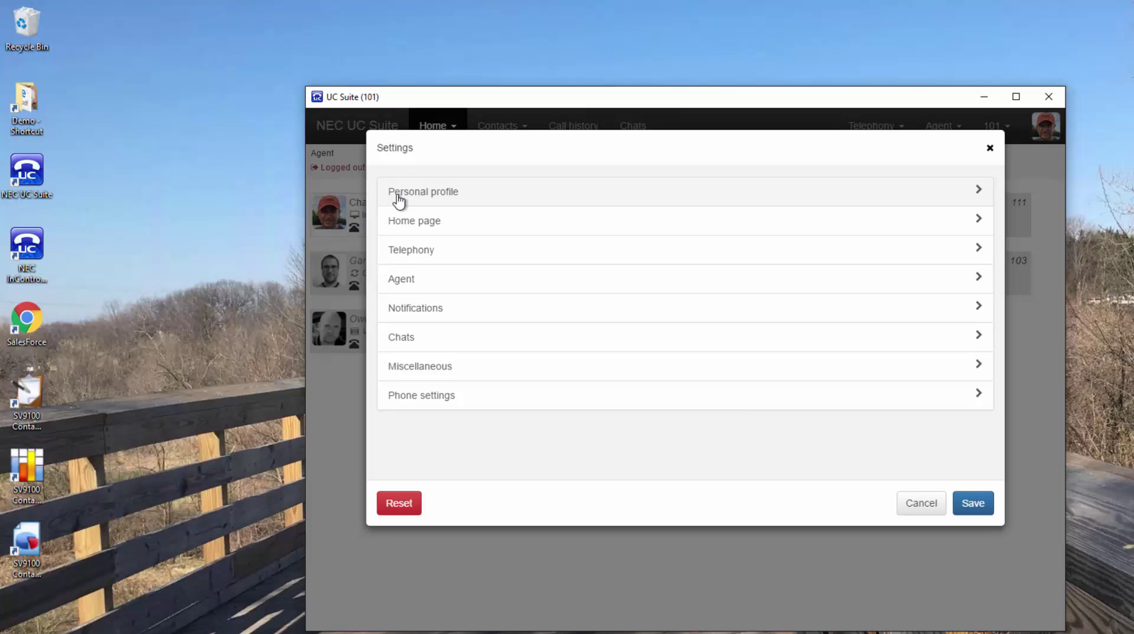
{"action": "left_click", "coordinate": [398, 198]}
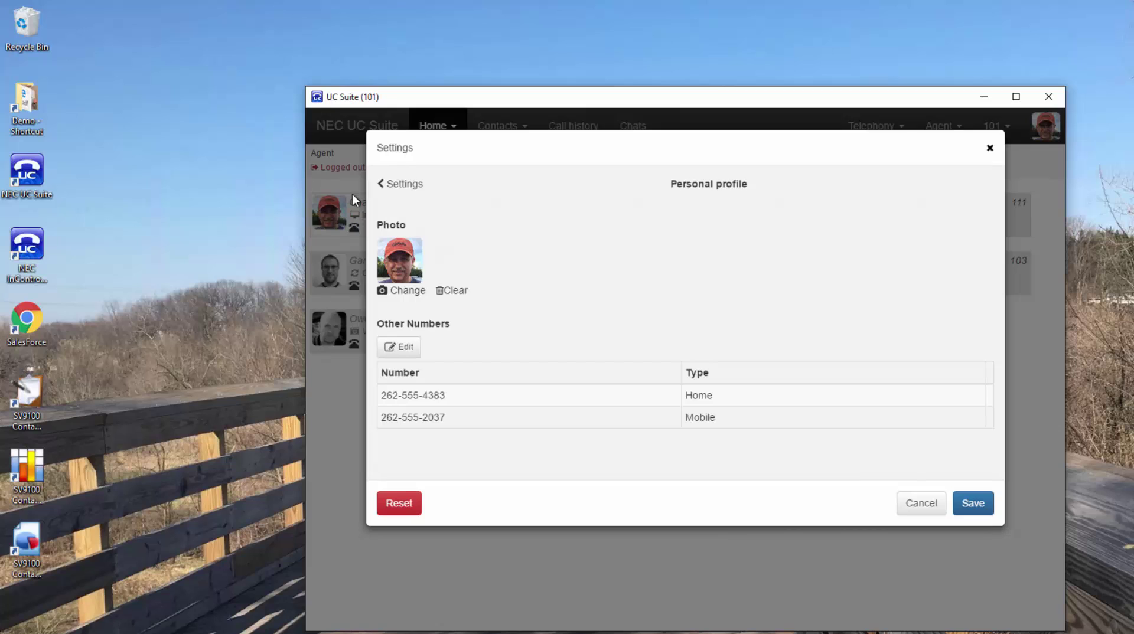
{"action": "left_click", "coordinate": [405, 349]}
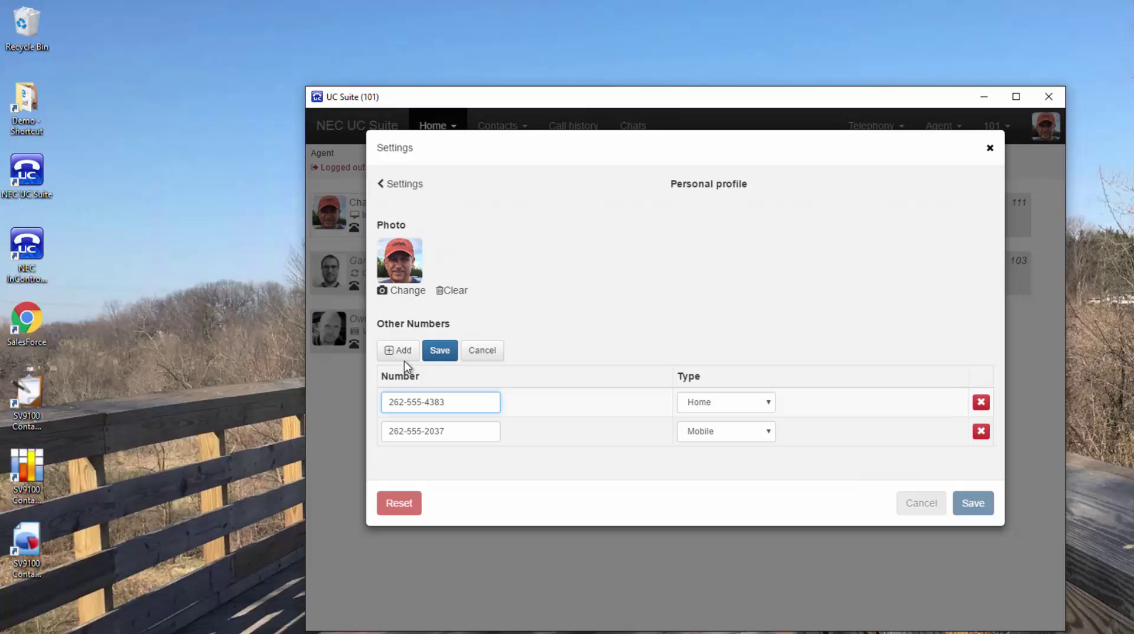
{"action": "left_click", "coordinate": [402, 353]}
{"action": "left_click", "coordinate": [393, 456]}
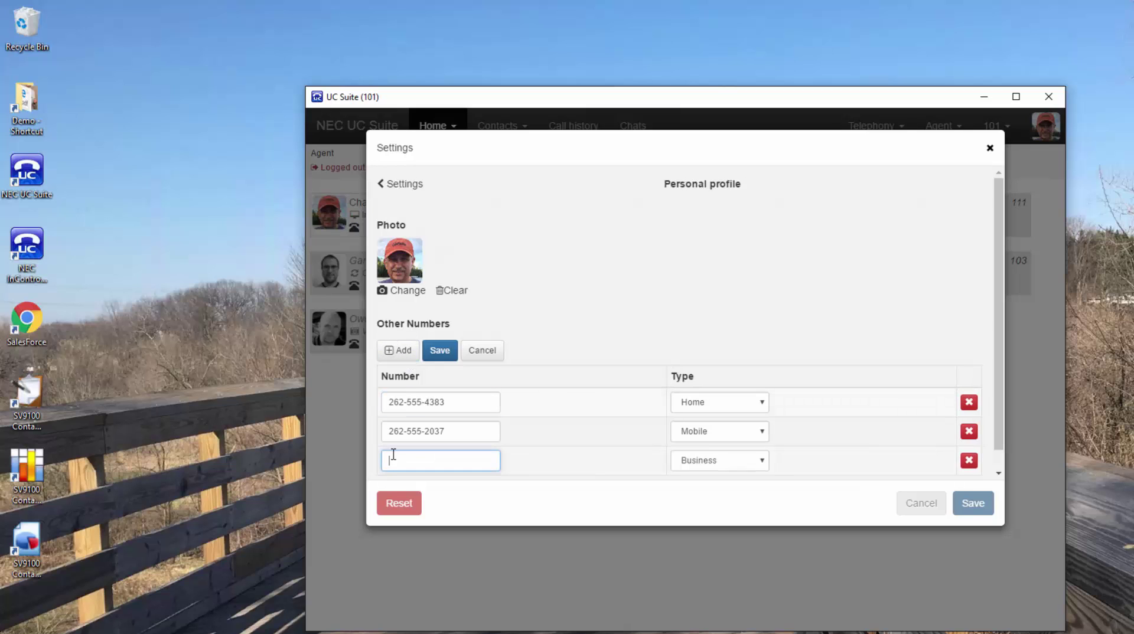
{"action": "type", "text": "122"}
{"action": "left_click", "coordinate": [764, 464]}
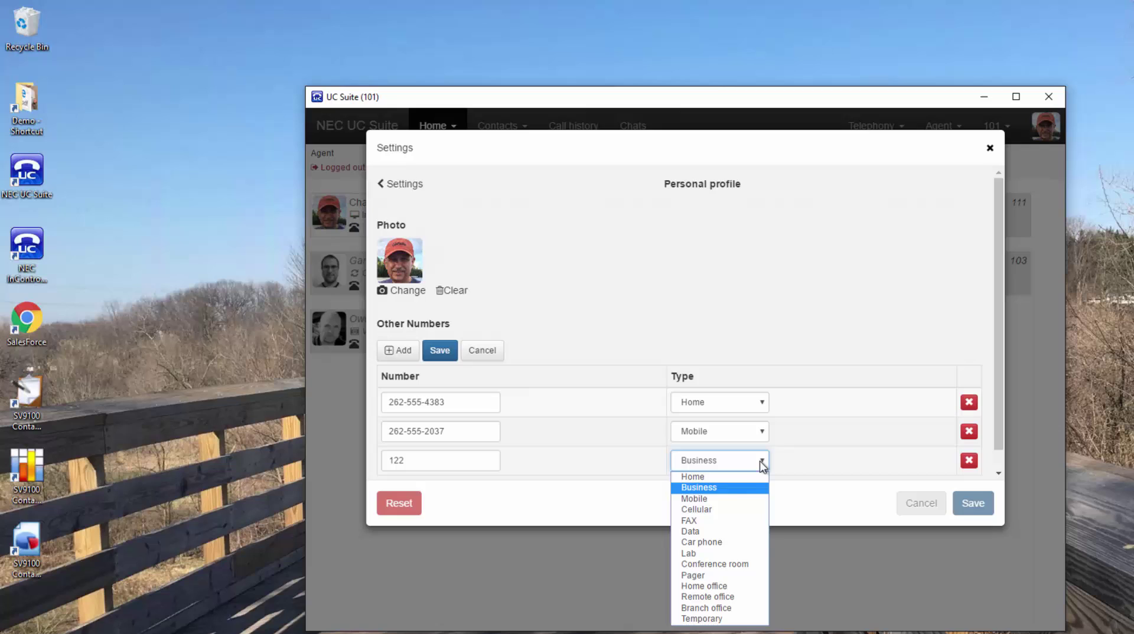
{"action": "left_click", "coordinate": [707, 555]}
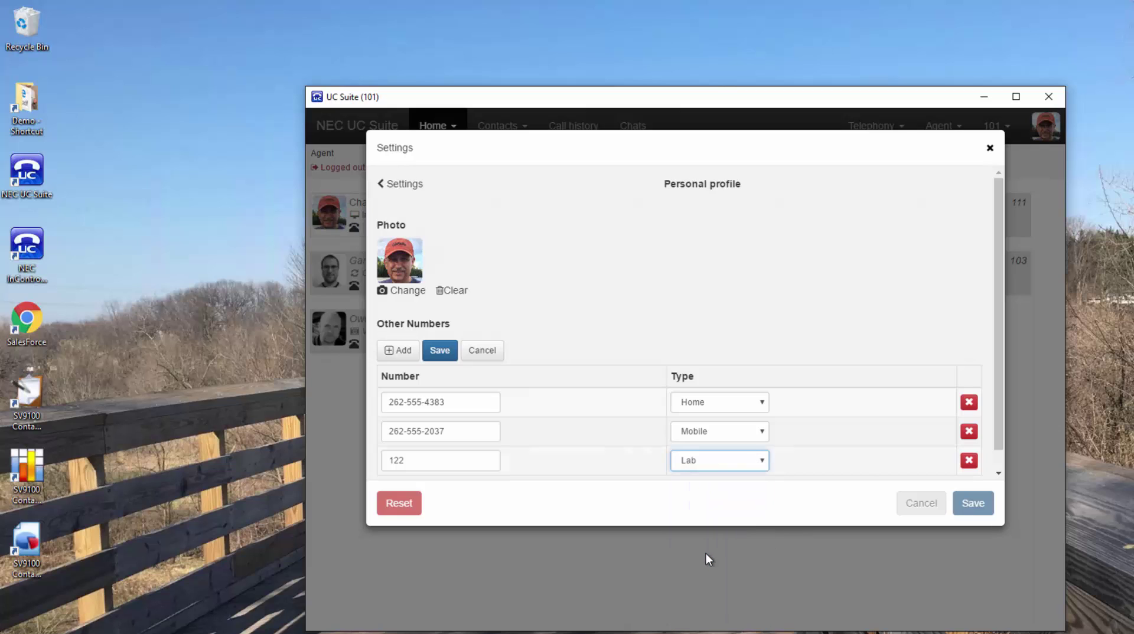
{"action": "left_click", "coordinate": [438, 352]}
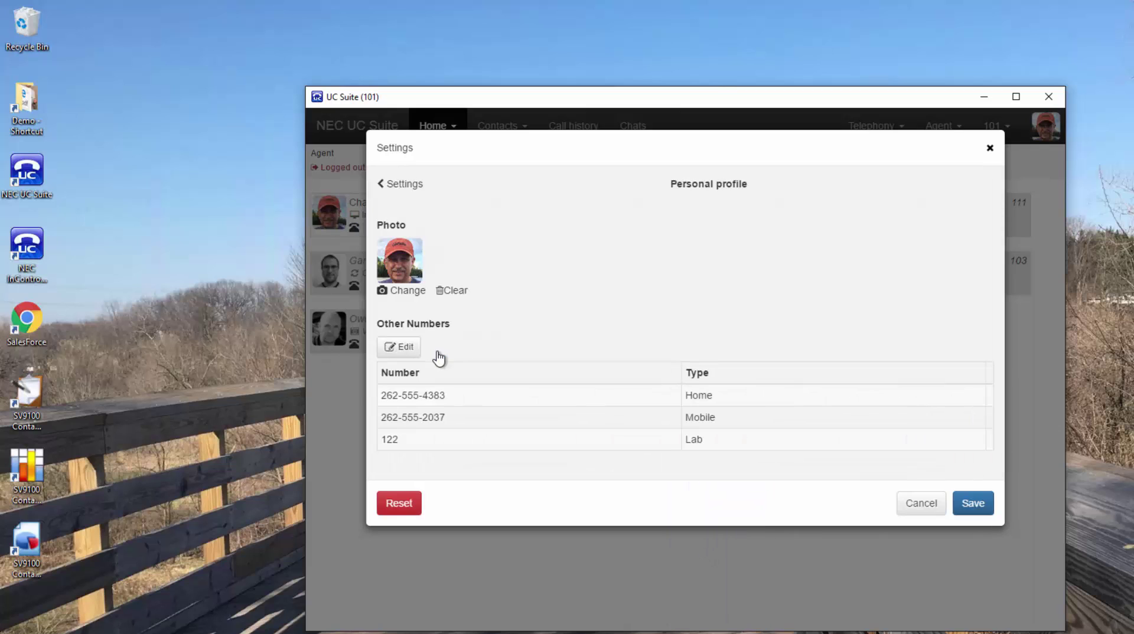
{"action": "left_click", "coordinate": [974, 503]}
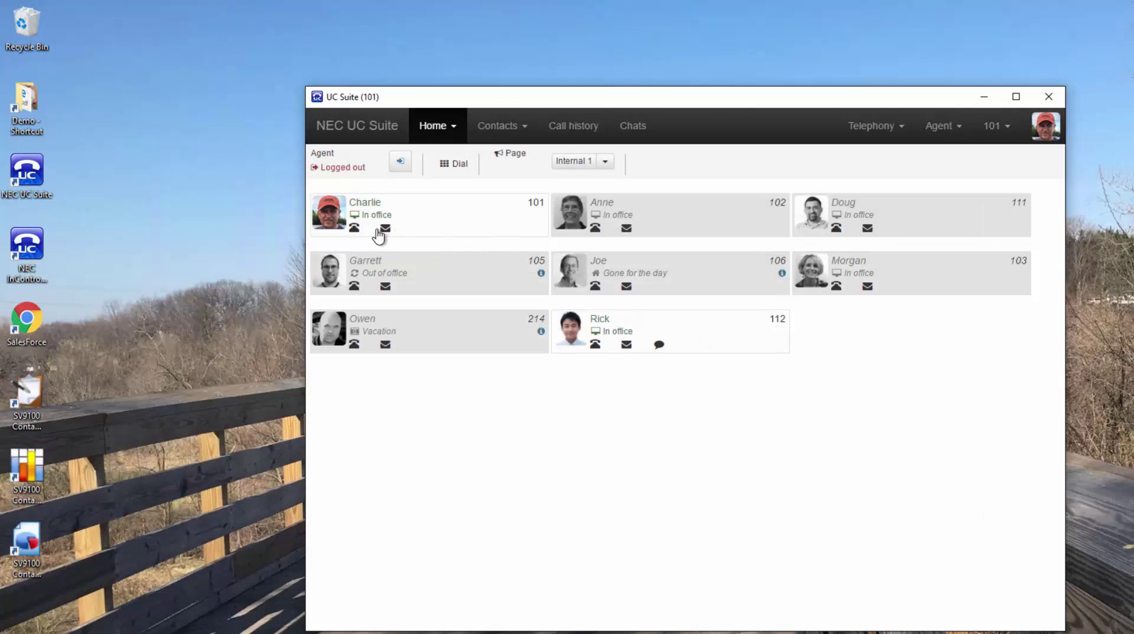
Place a test call to your own new 122 Lab number, then hang up
{"action": "left_click", "coordinate": [354, 231]}
{"action": "left_click", "coordinate": [390, 338]}
{"action": "left_click", "coordinate": [475, 235]}
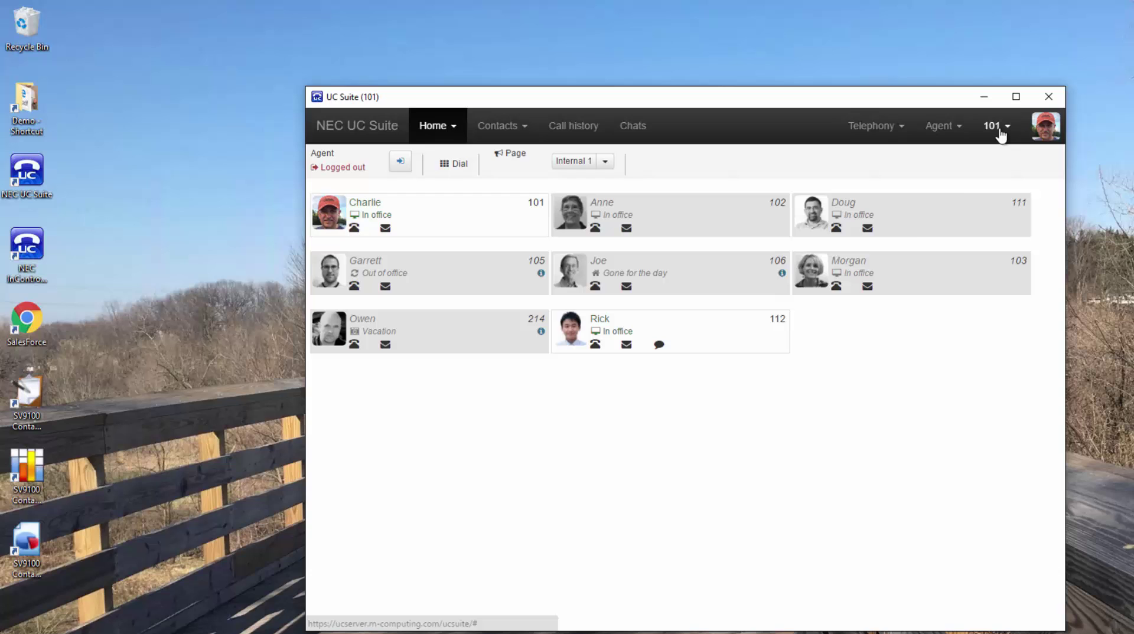
In Settings > Personal profile, delete the 122 Lab row from Other Numbers and save
{"action": "left_click", "coordinate": [998, 127]}
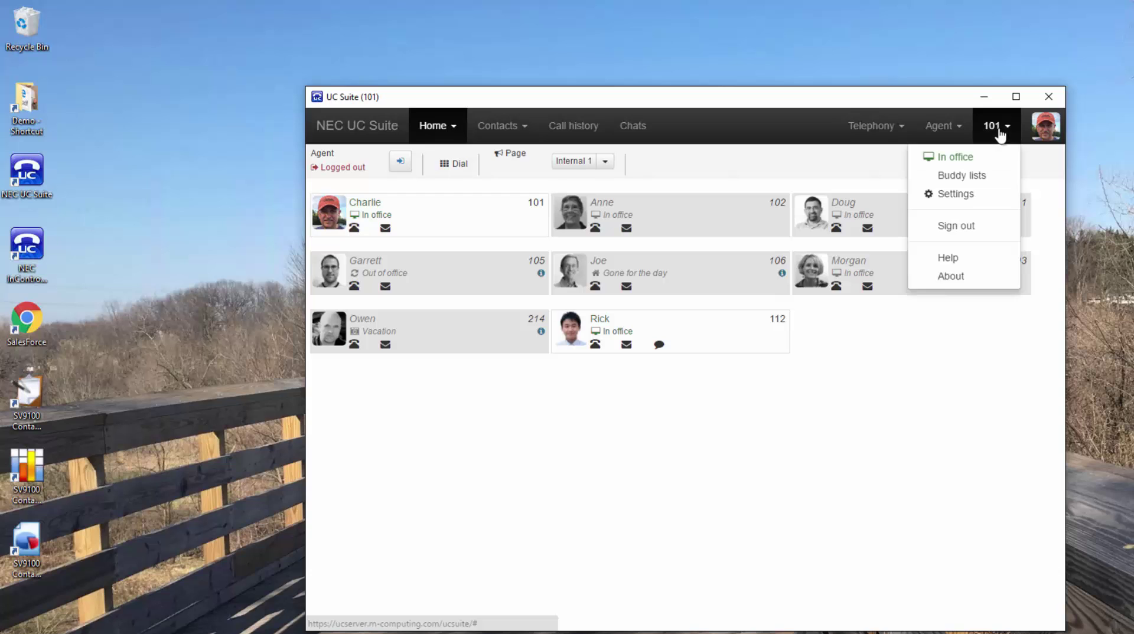
{"action": "left_click", "coordinate": [957, 195]}
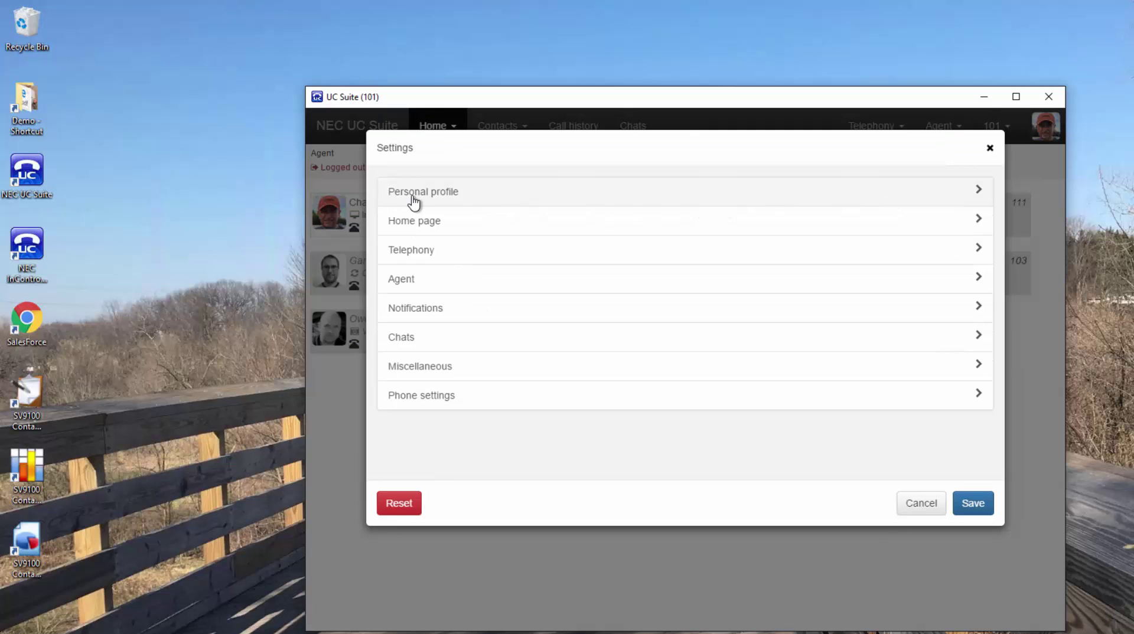
{"action": "left_click", "coordinate": [411, 195]}
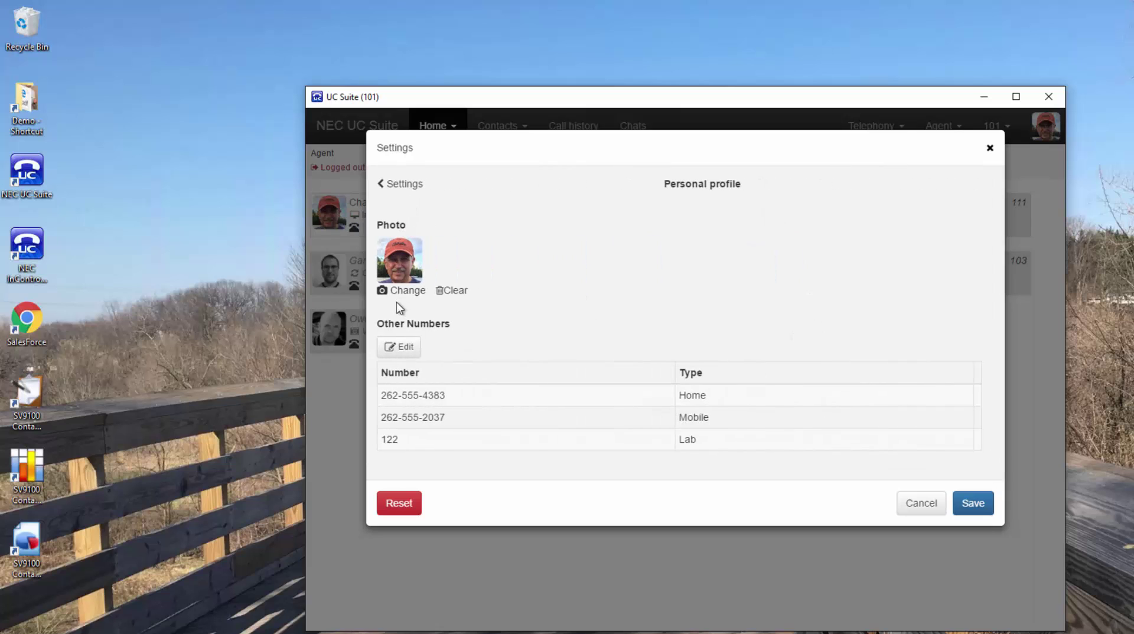
{"action": "left_click", "coordinate": [399, 347]}
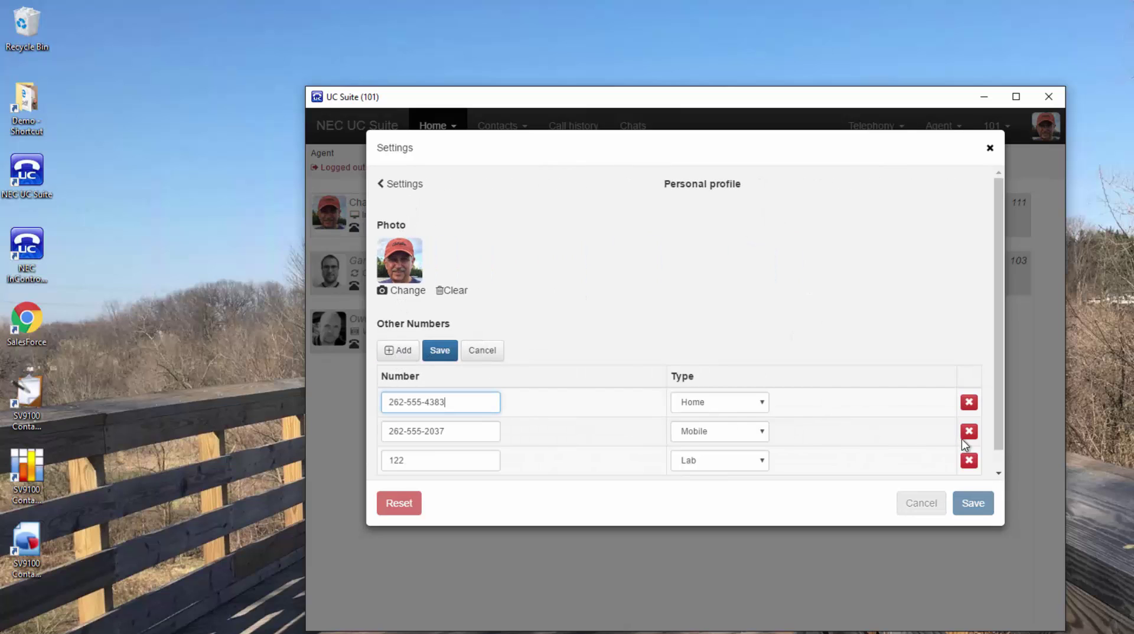
{"action": "left_click", "coordinate": [967, 462]}
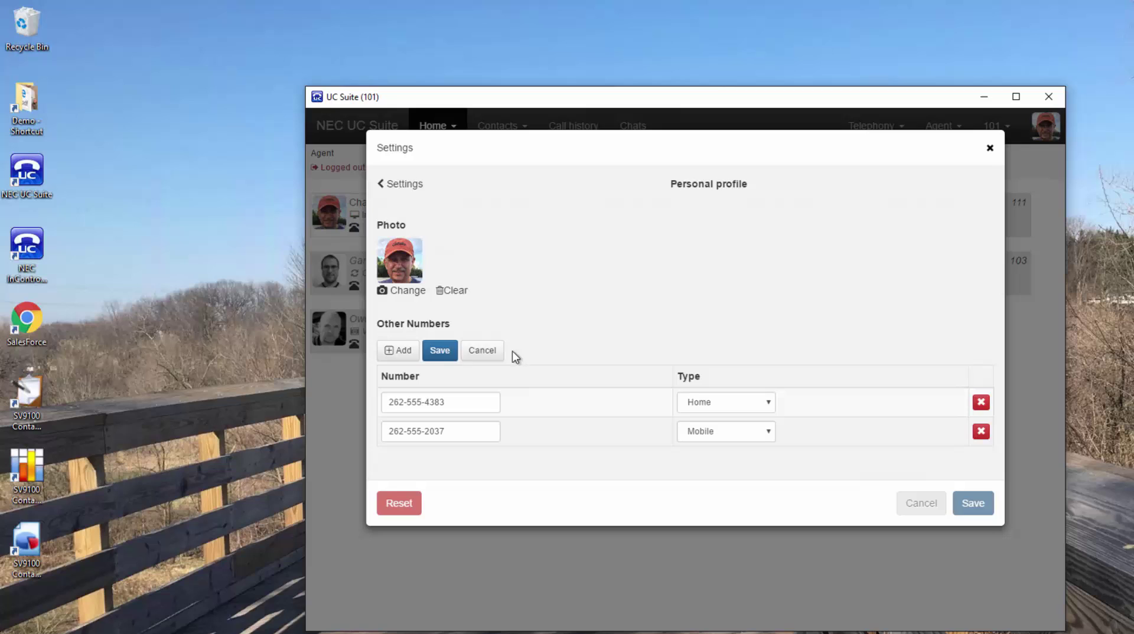
{"action": "left_click", "coordinate": [452, 355]}
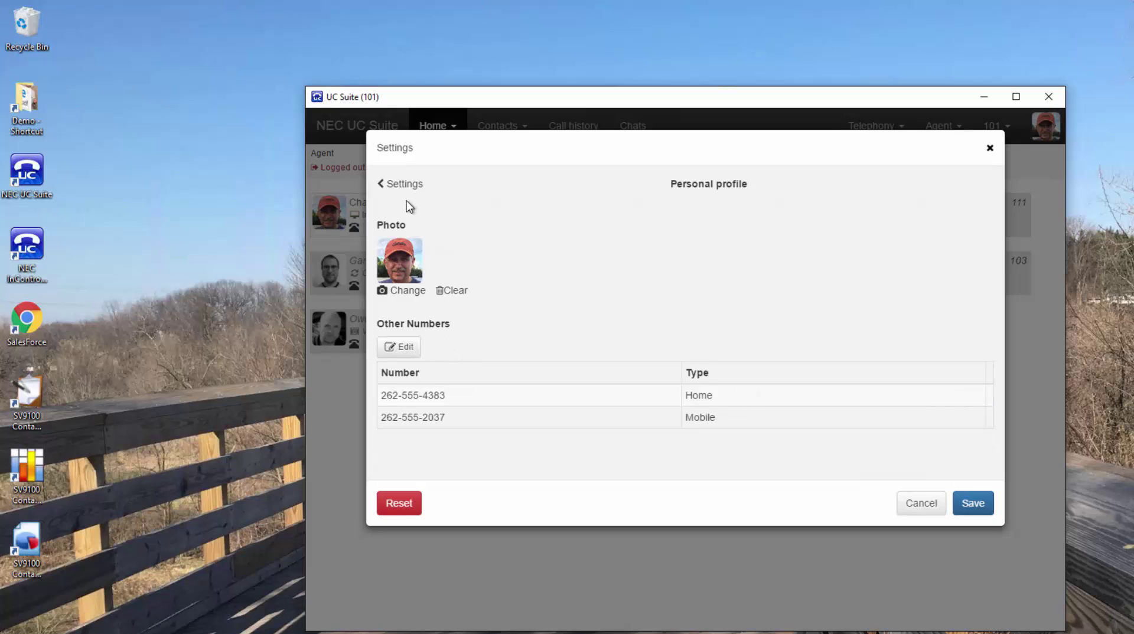
Switch Show Filter/Search Bar to On in the Home page settings group
{"action": "left_click", "coordinate": [404, 185]}
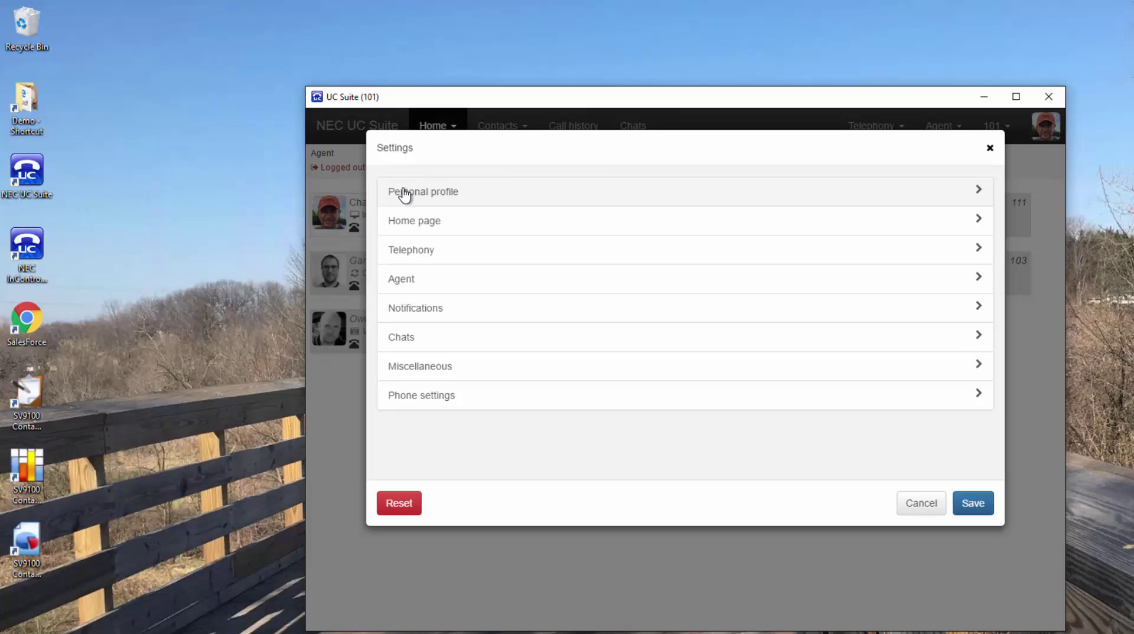
{"action": "left_click", "coordinate": [395, 232]}
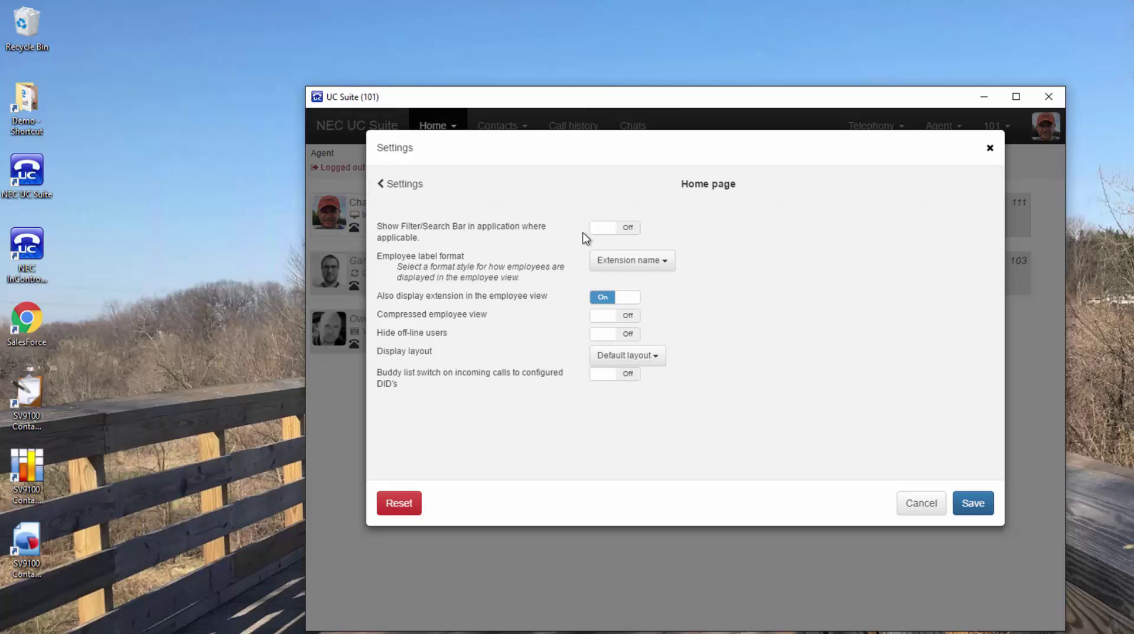
{"action": "left_click", "coordinate": [606, 236]}
{"action": "left_click", "coordinate": [965, 508]}
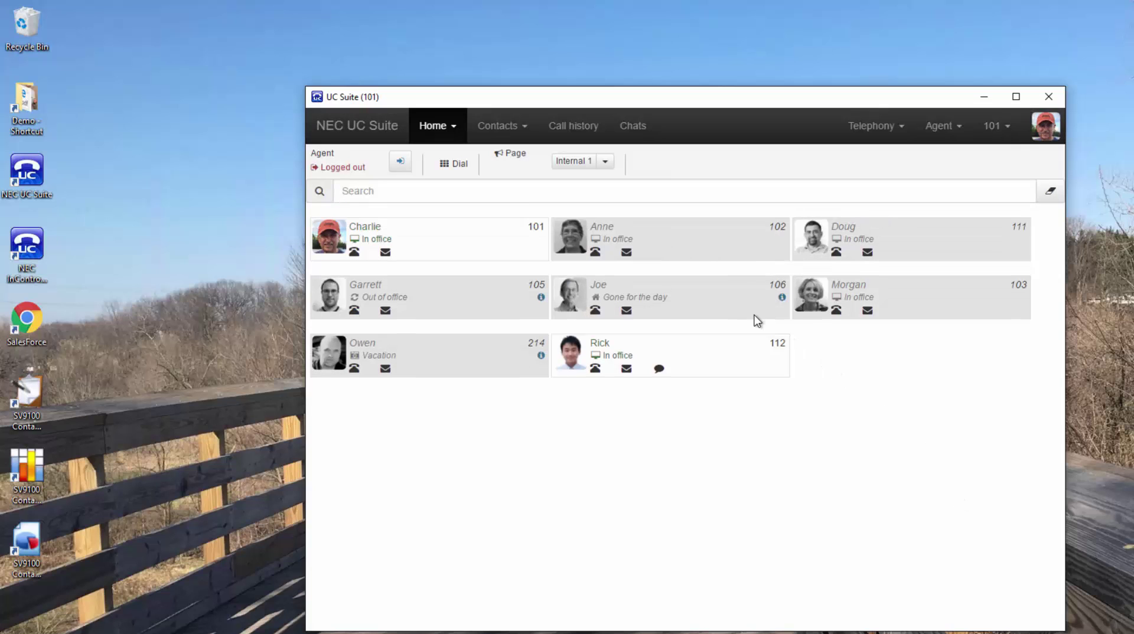
{"action": "left_click", "coordinate": [367, 187]}
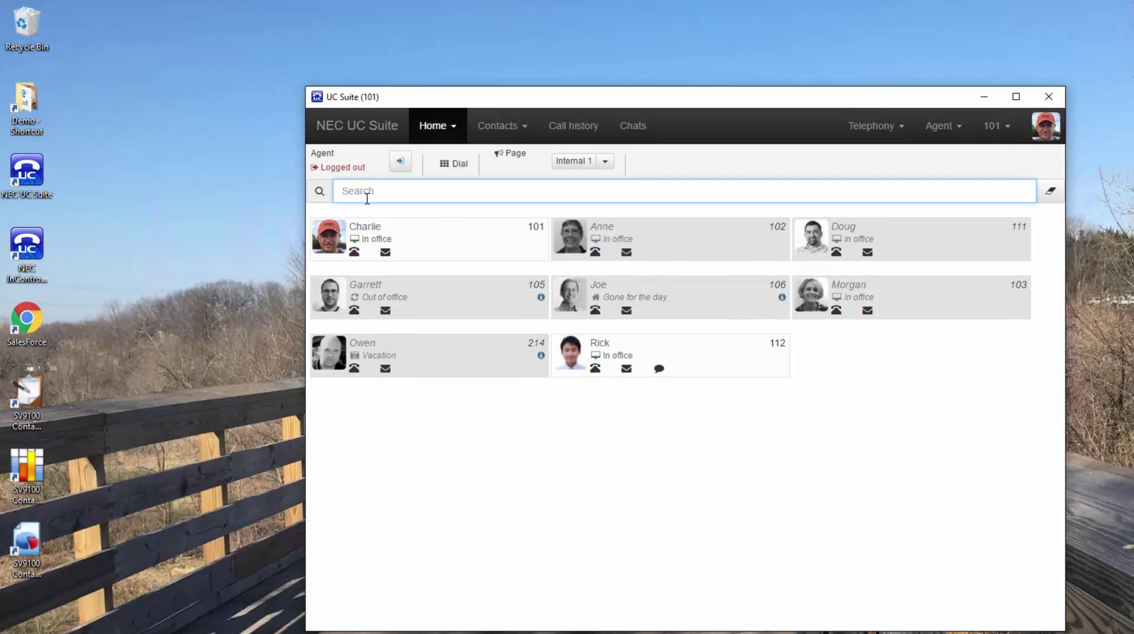
{"action": "type", "text": "g"}
{"action": "type", "text": "ar"}
{"action": "key", "text": "BackSpace"}
{"action": "key", "text": "BackSpace"}
{"action": "key", "text": "BackSpace"}
{"action": "type", "text": "nym"}
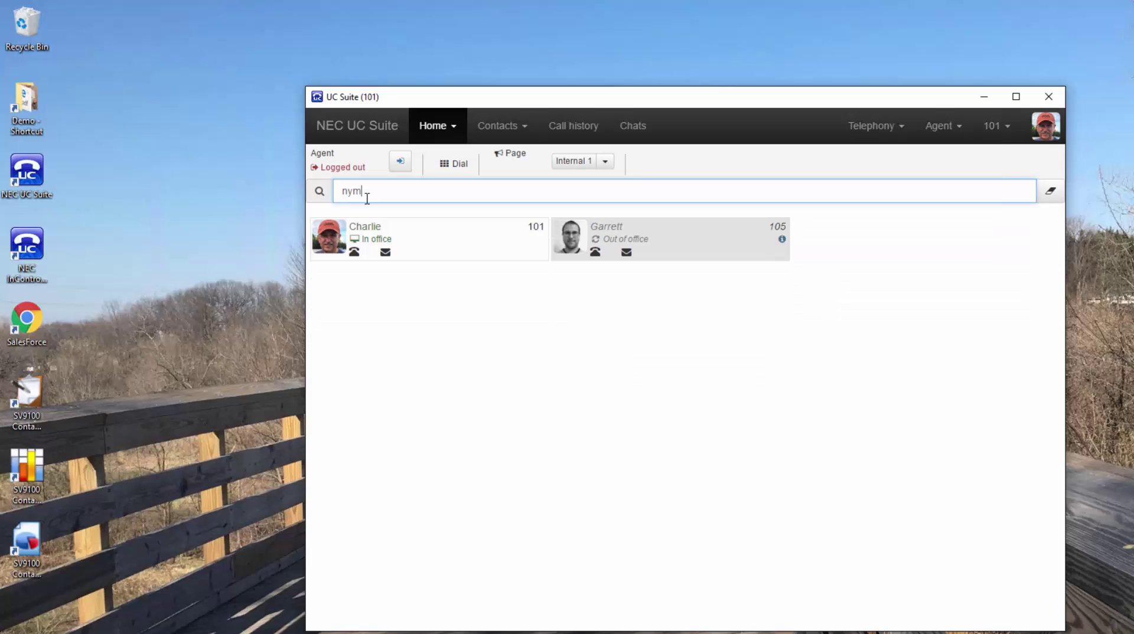
{"action": "key", "text": "BackSpace"}
{"action": "key", "text": "BackSpace"}
{"action": "key", "text": "BackSpace"}
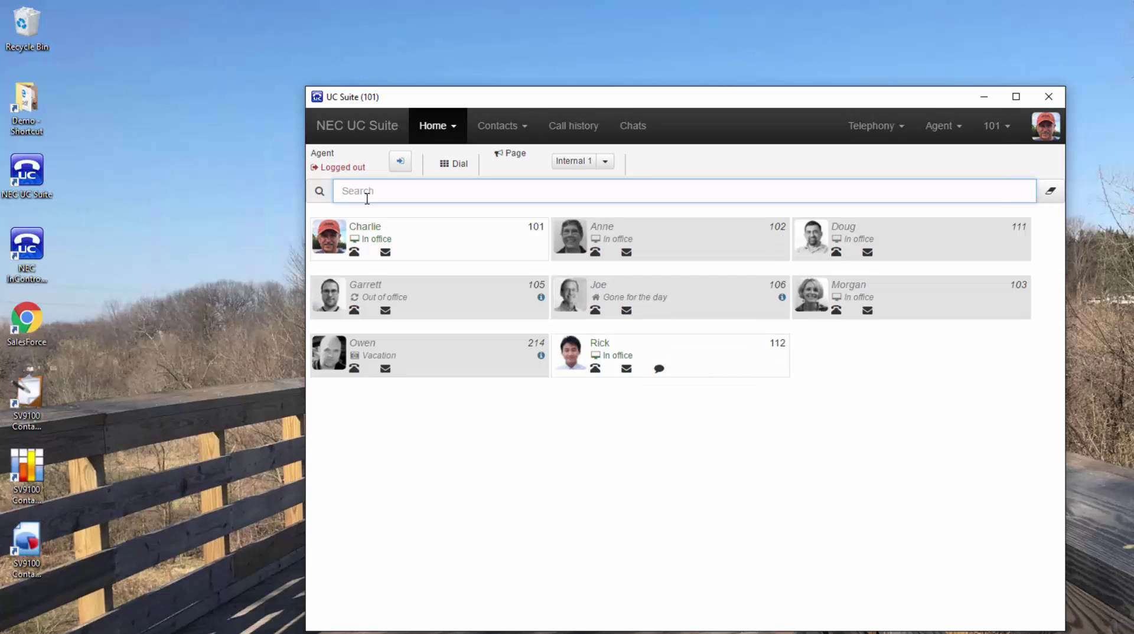
{"action": "left_click", "coordinate": [989, 131]}
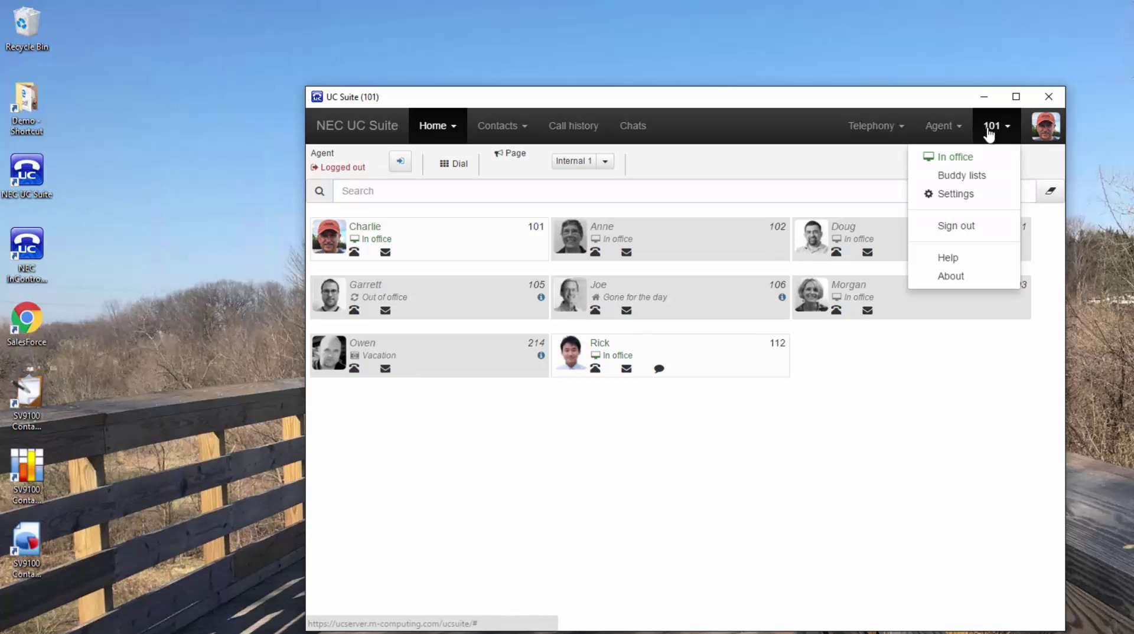
{"action": "left_click", "coordinate": [961, 196]}
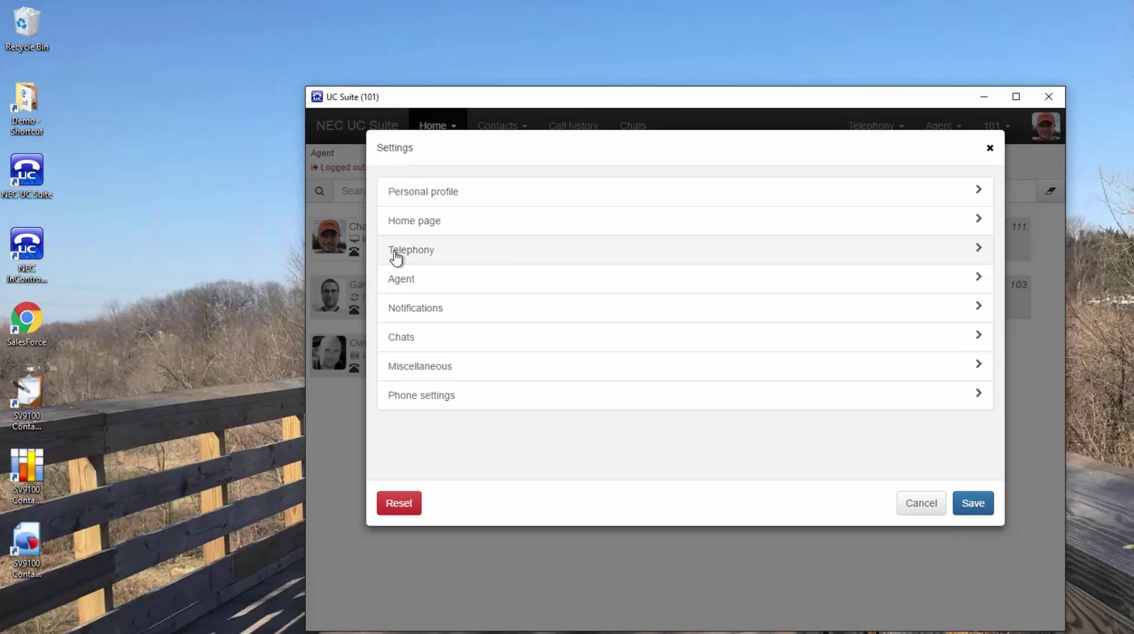
{"action": "left_click", "coordinate": [396, 254]}
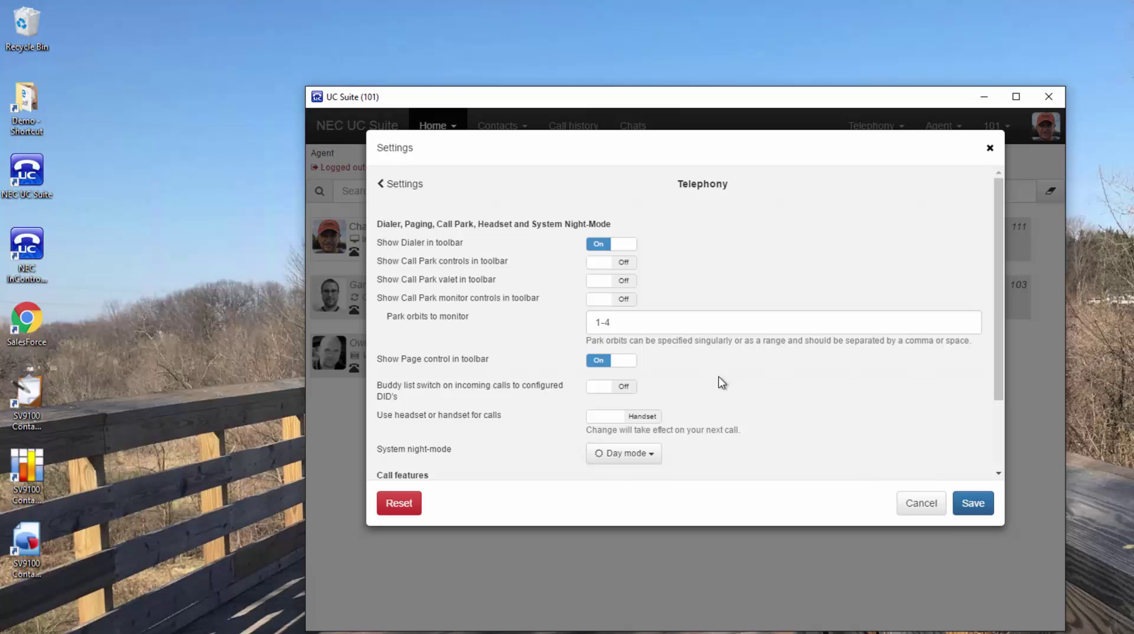
{"action": "left_click", "coordinate": [920, 503]}
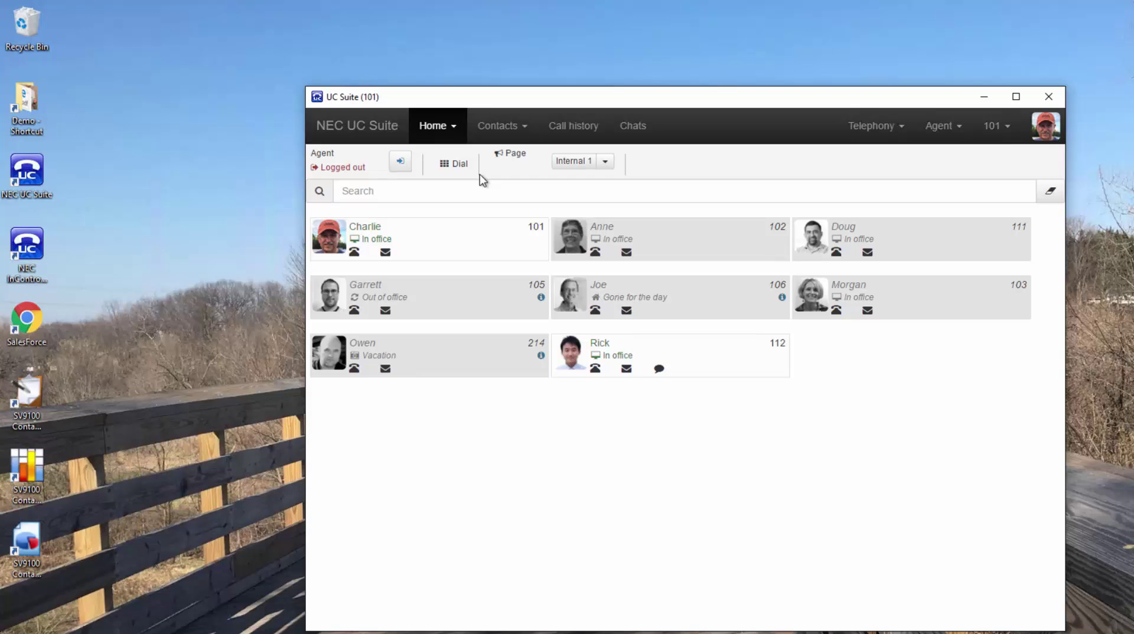
View the Business contacts table, then start a new call and search for 'trento'
{"action": "left_click", "coordinate": [499, 126]}
{"action": "left_click", "coordinate": [501, 176]}
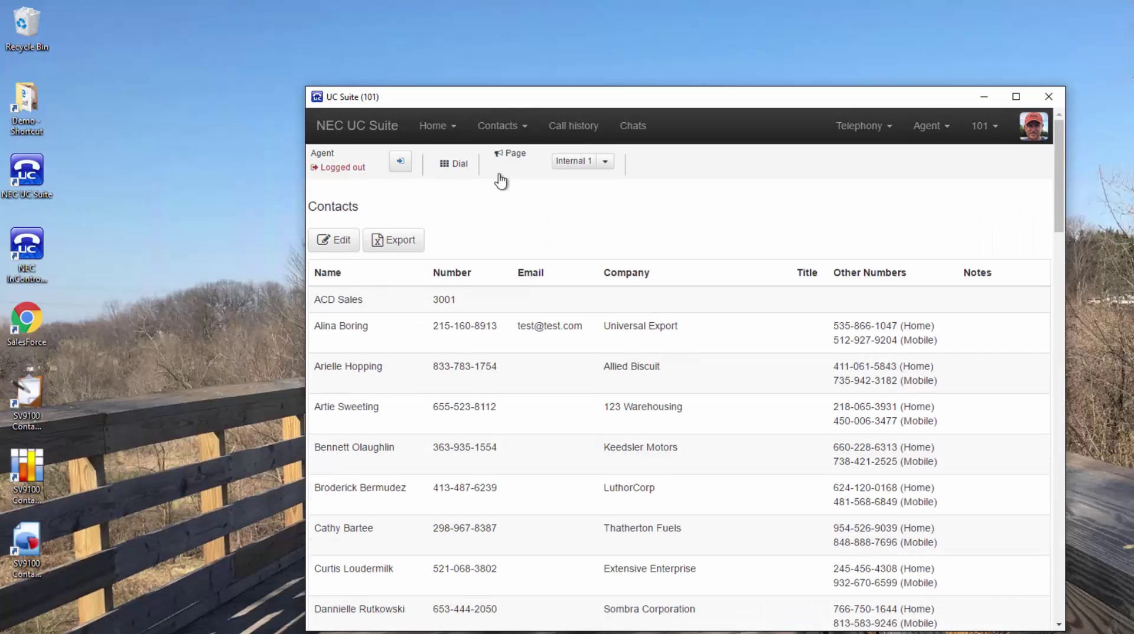
{"action": "left_click", "coordinate": [446, 168]}
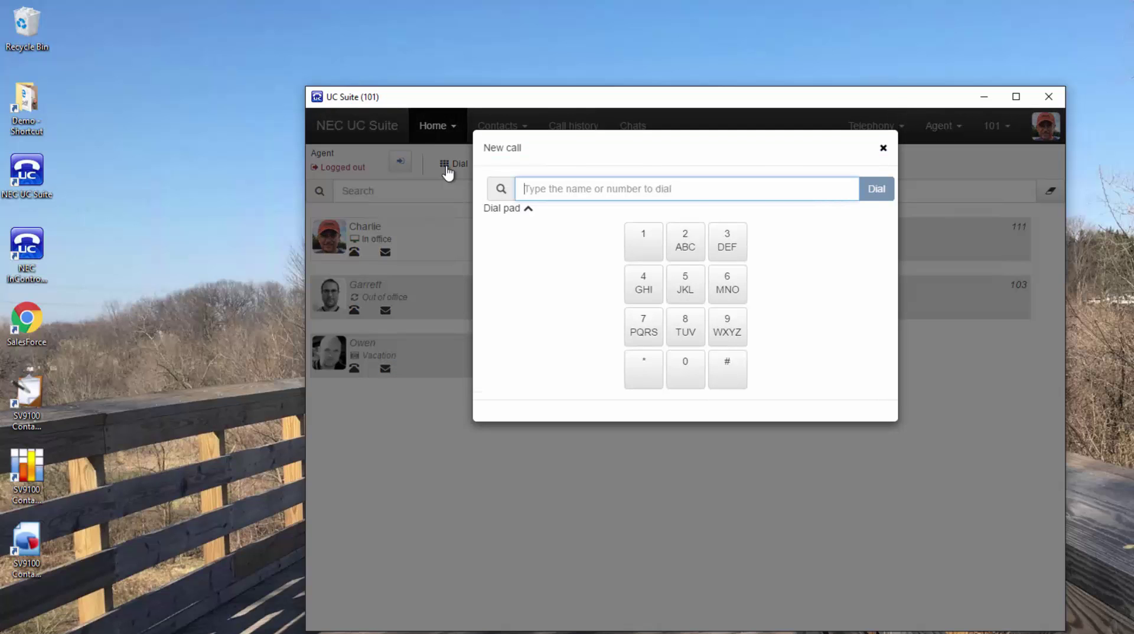
{"action": "type", "text": "trento"}
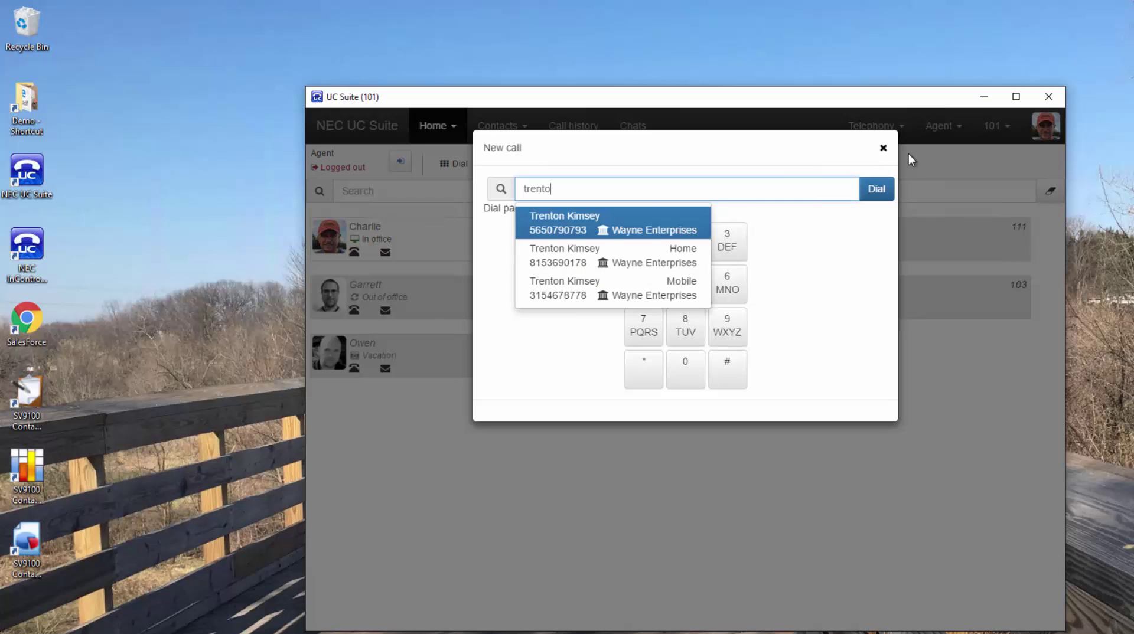
Close the New call dialog, review the Agent settings group, and return to the groups list
{"action": "left_click", "coordinate": [883, 149]}
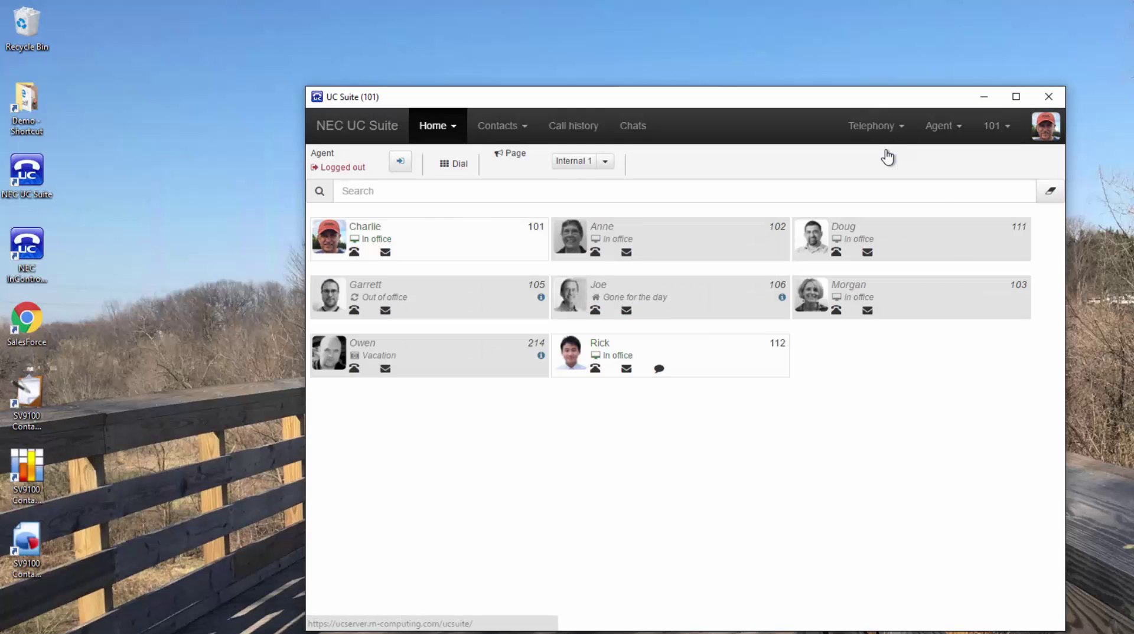
{"action": "left_click", "coordinate": [996, 125]}
{"action": "left_click", "coordinate": [947, 197]}
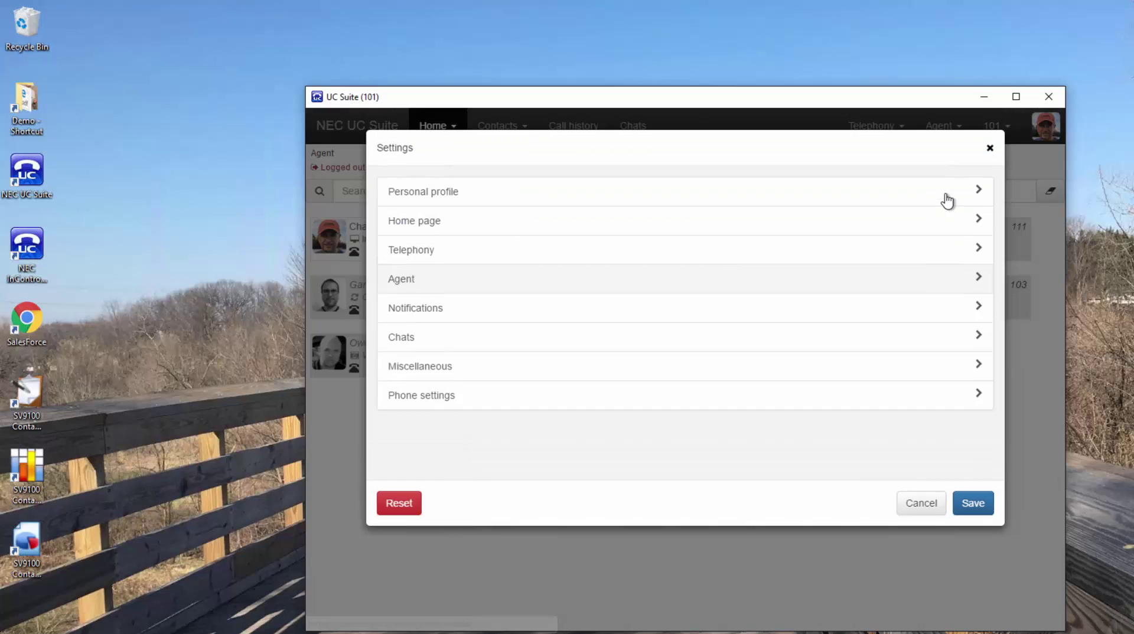
{"action": "left_click", "coordinate": [395, 289]}
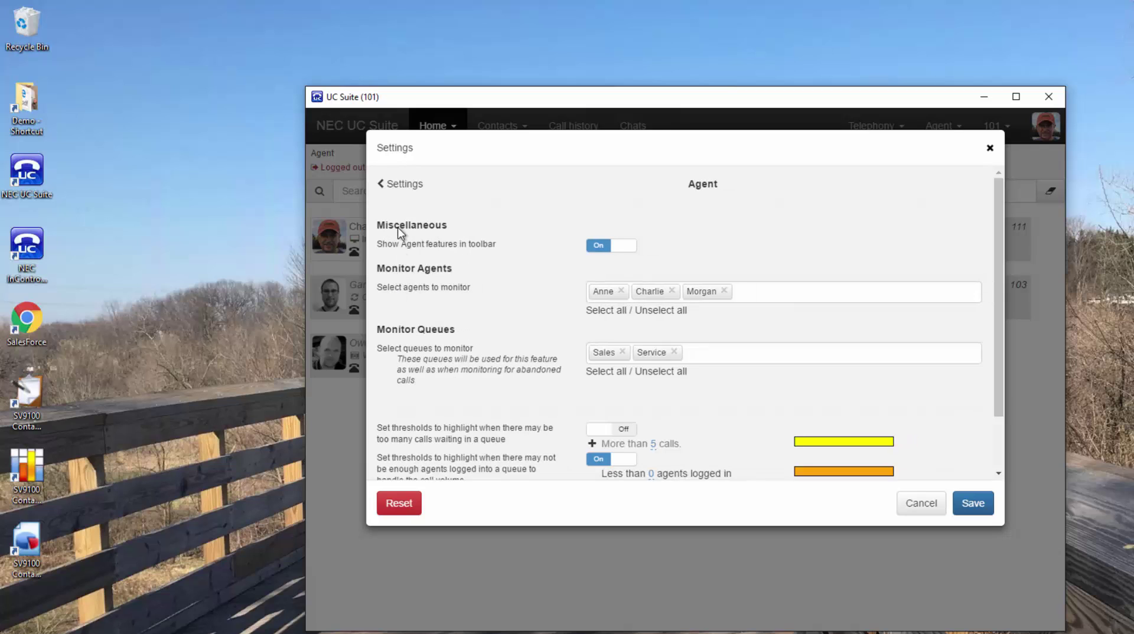
{"action": "left_click", "coordinate": [400, 189]}
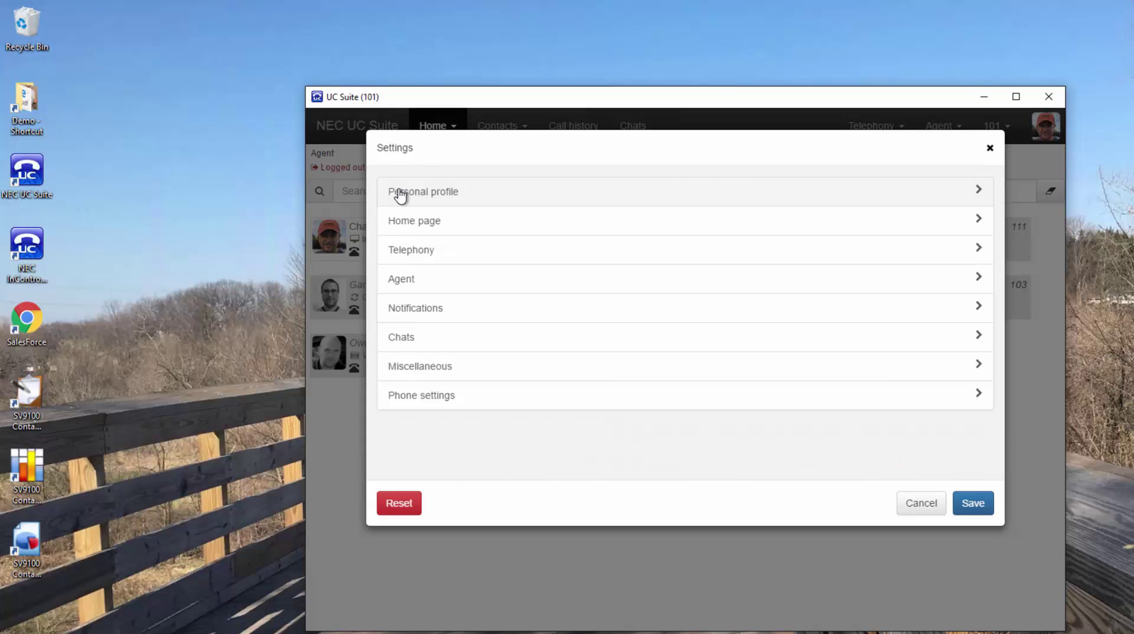
Review the Notifications, Chats and Miscellaneous settings, then cancel out of settings unchanged
{"action": "left_click", "coordinate": [400, 311]}
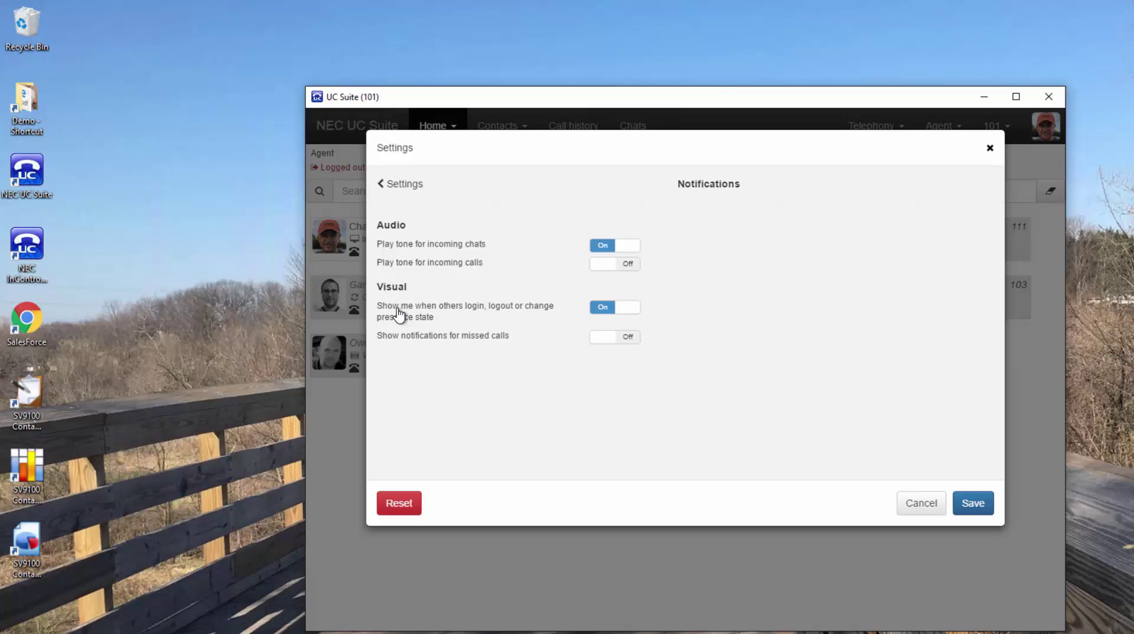
{"action": "left_click", "coordinate": [397, 194]}
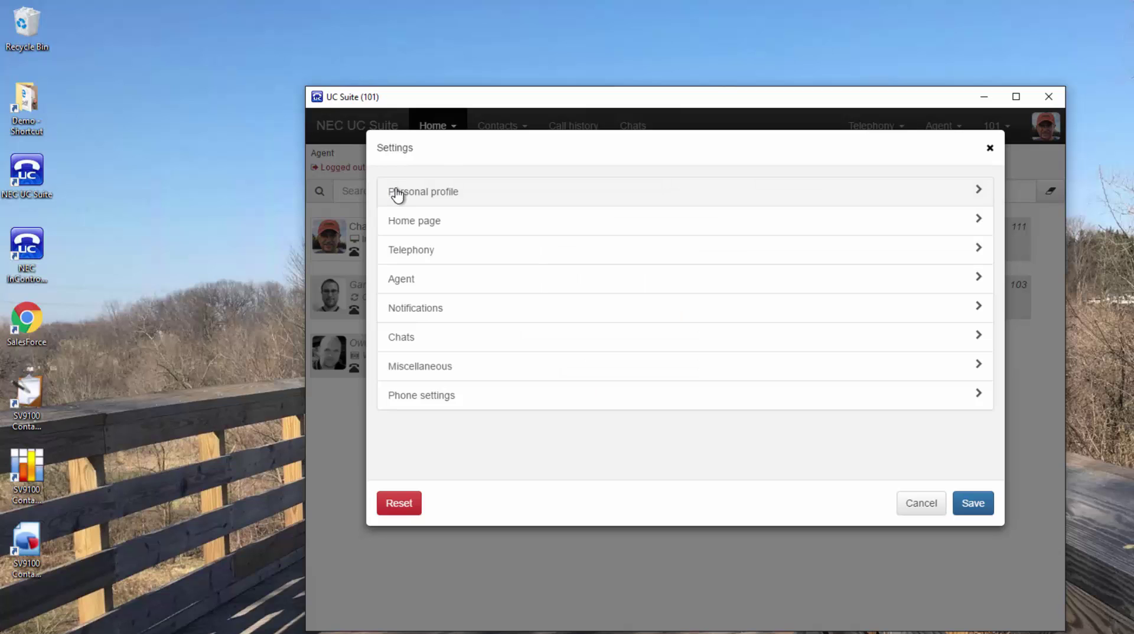
{"action": "left_click", "coordinate": [394, 342]}
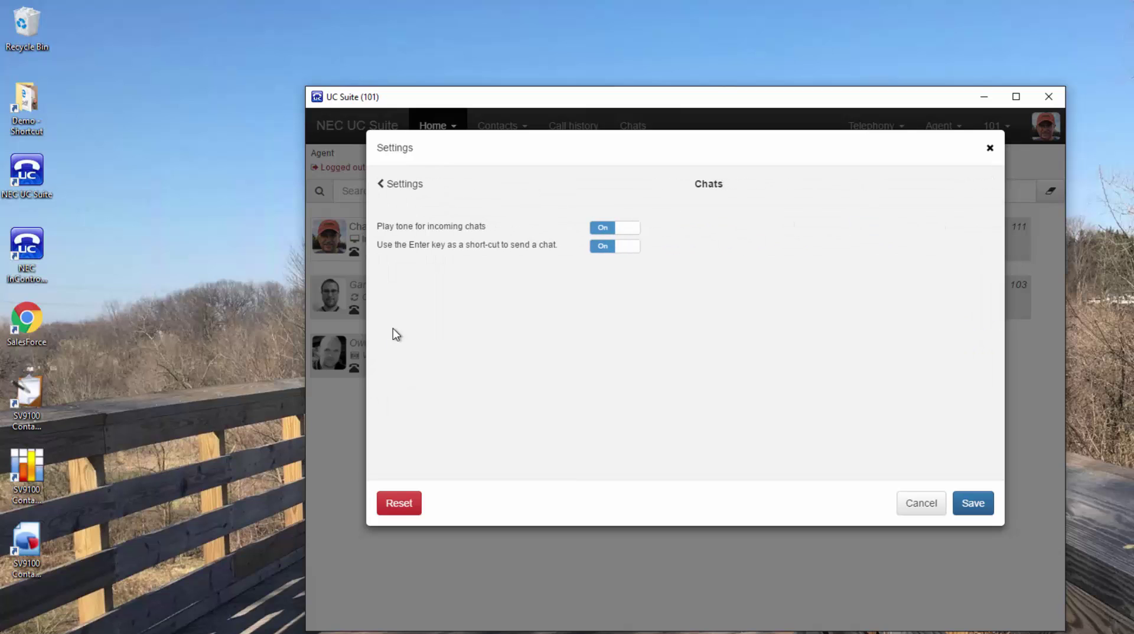
{"action": "left_click", "coordinate": [395, 186]}
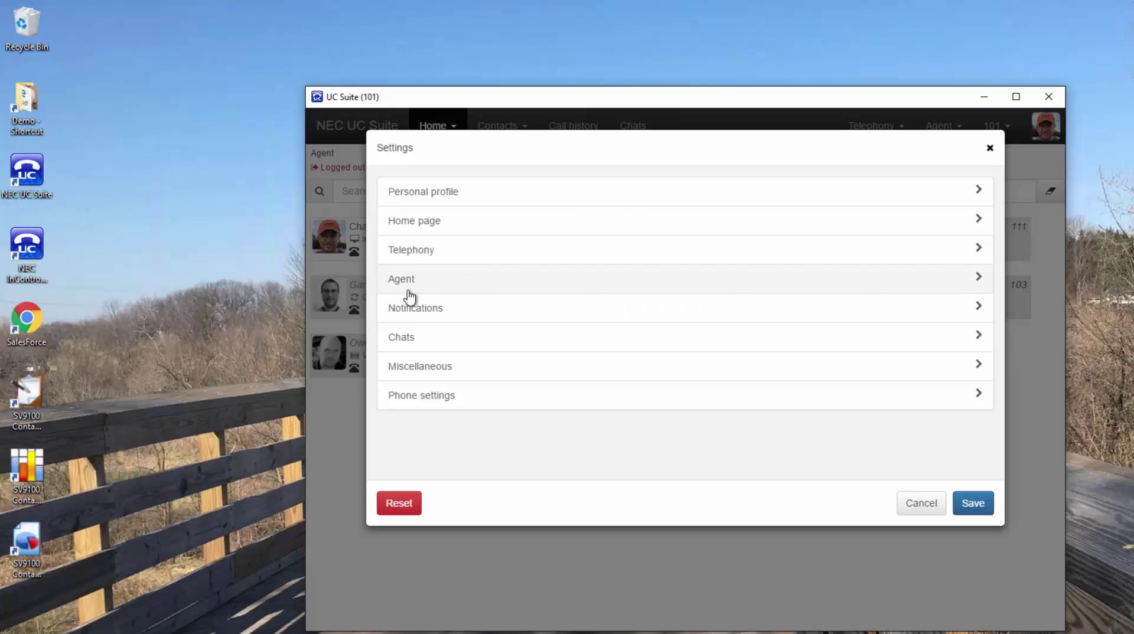
{"action": "left_click", "coordinate": [401, 372]}
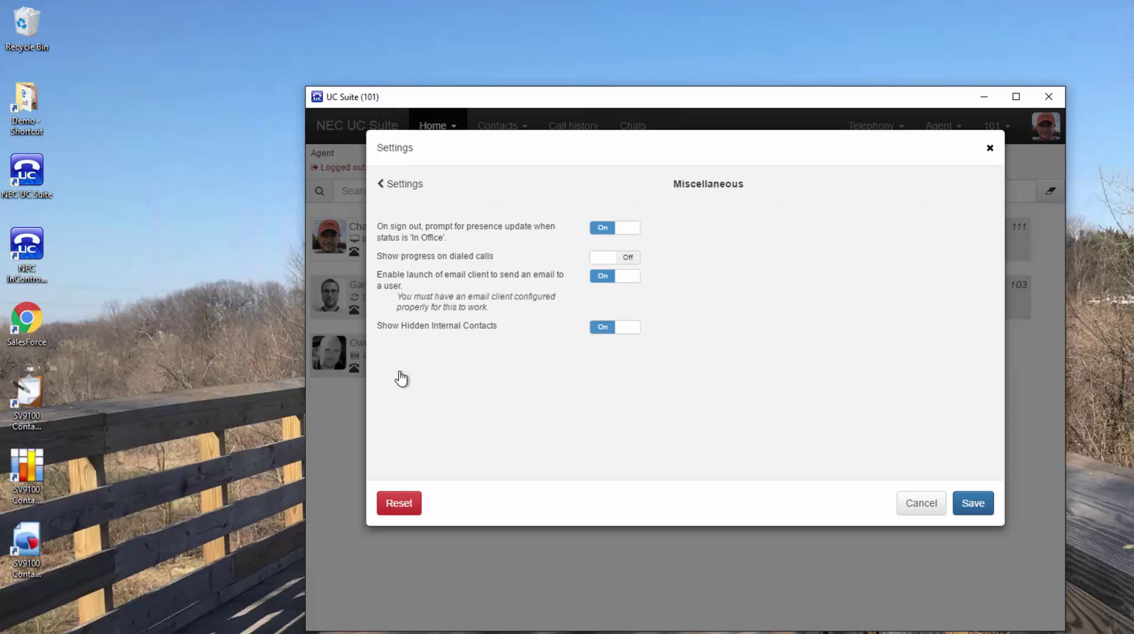
{"action": "left_click", "coordinate": [920, 507]}
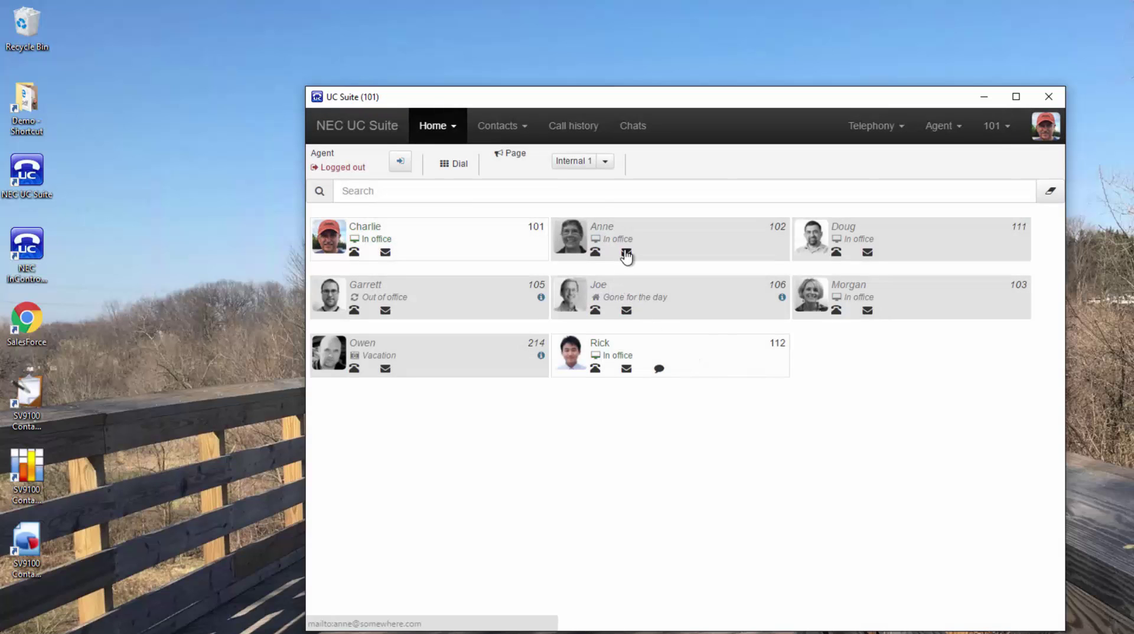
Start an e-mail to a contact, then discard the Outlook draft without saving
{"action": "left_click", "coordinate": [625, 254]}
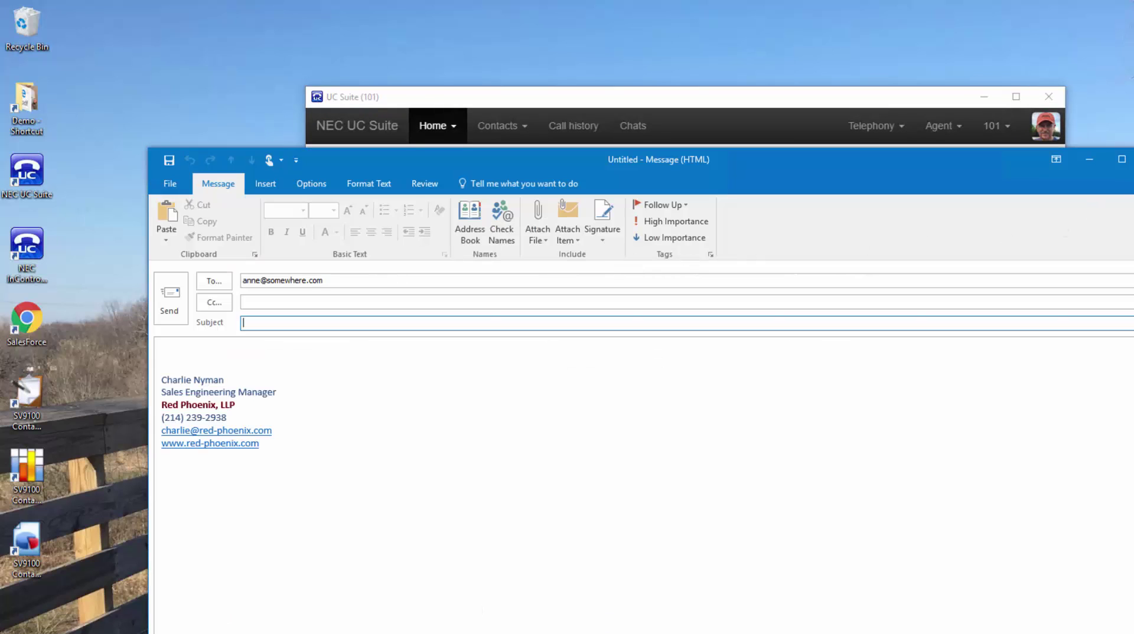
{"action": "key", "text": "Escape"}
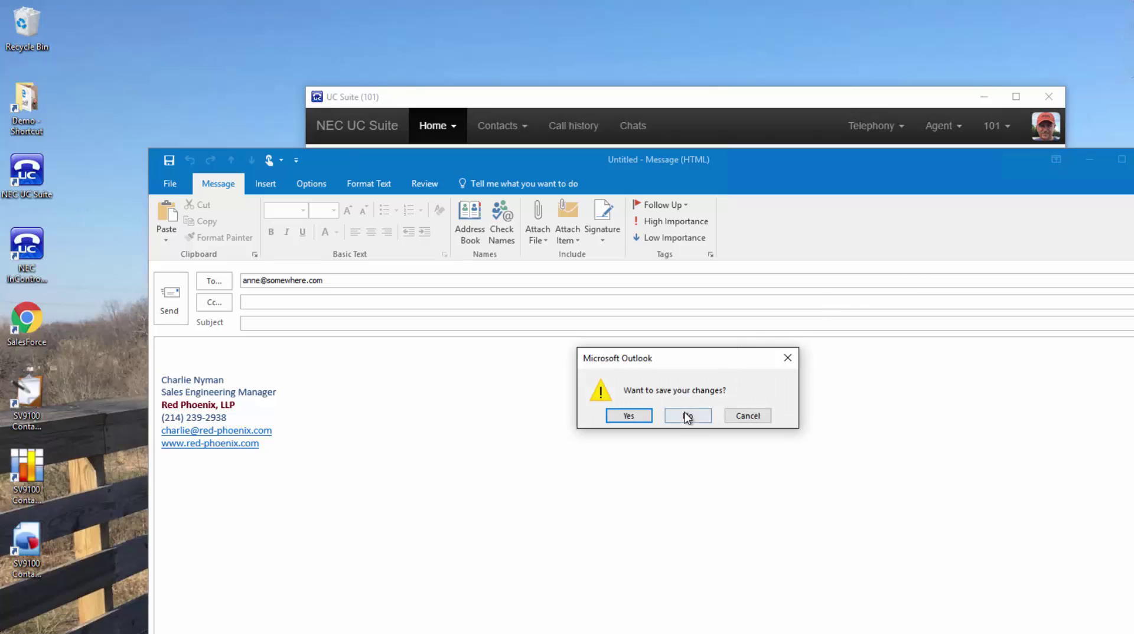
{"action": "left_click", "coordinate": [687, 416]}
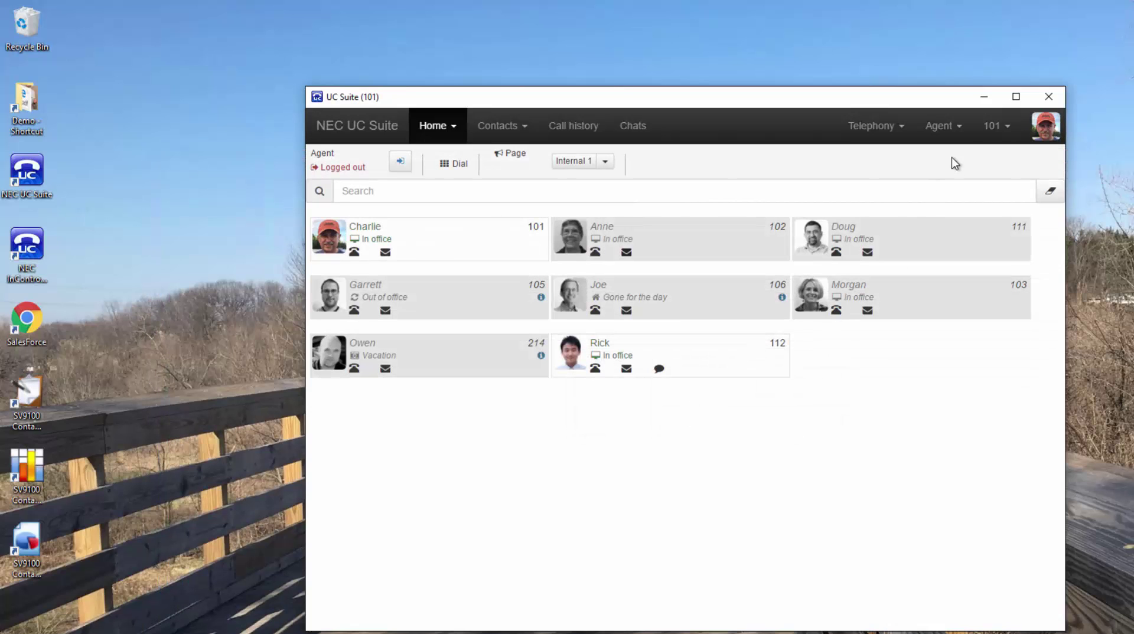
Open the Phone settings group from the 101 menu's Settings
{"action": "left_click", "coordinate": [994, 127]}
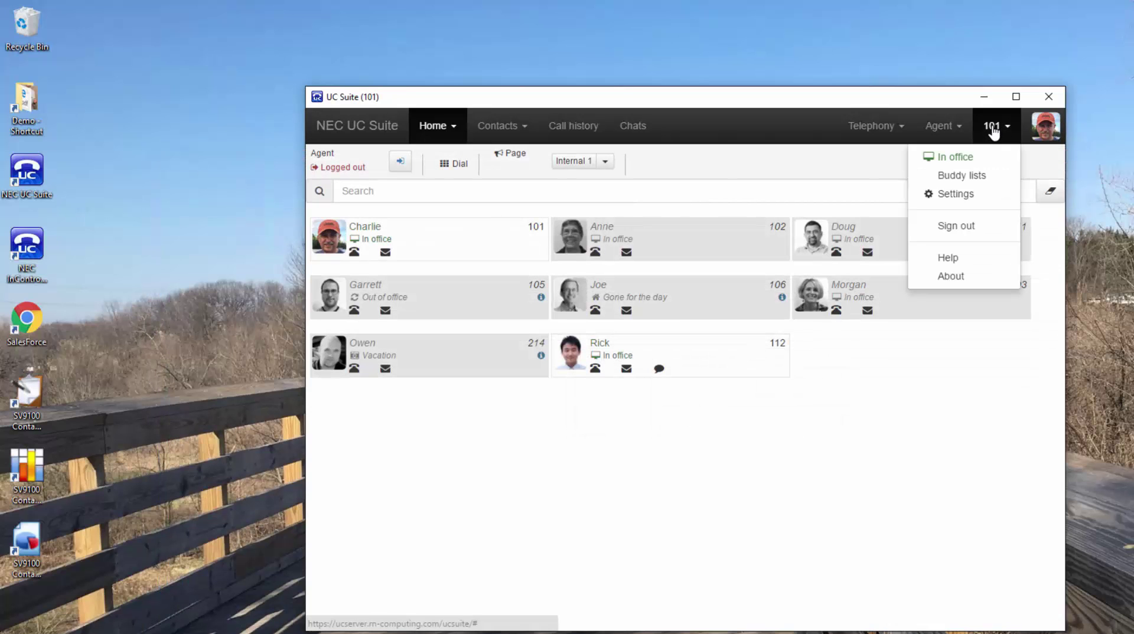
{"action": "left_click", "coordinate": [950, 193]}
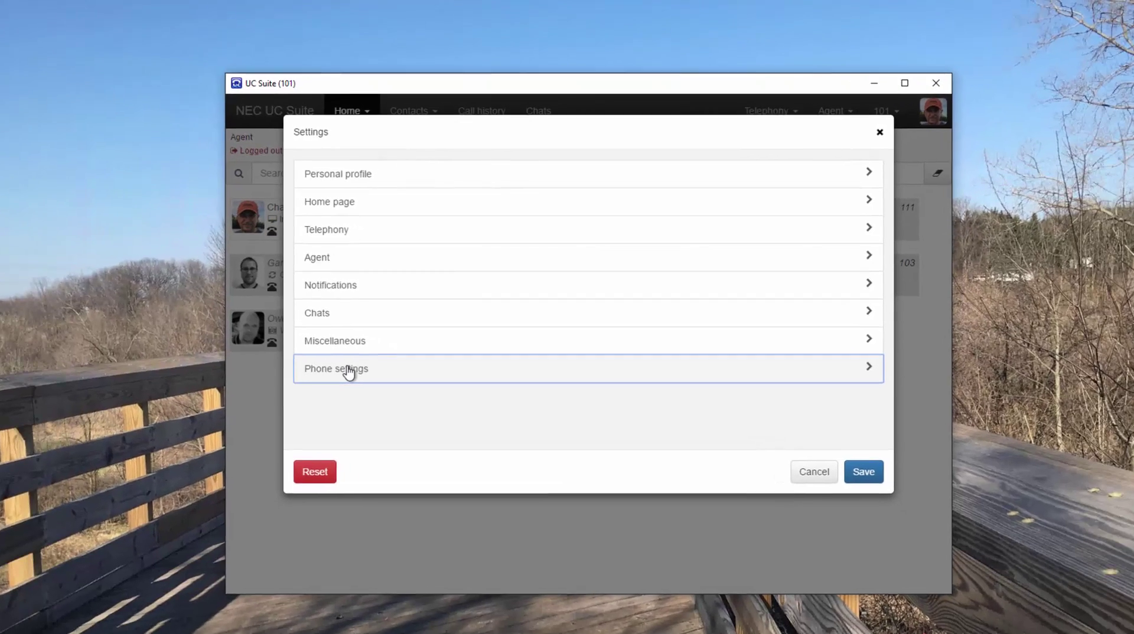
{"action": "left_click", "coordinate": [435, 400]}
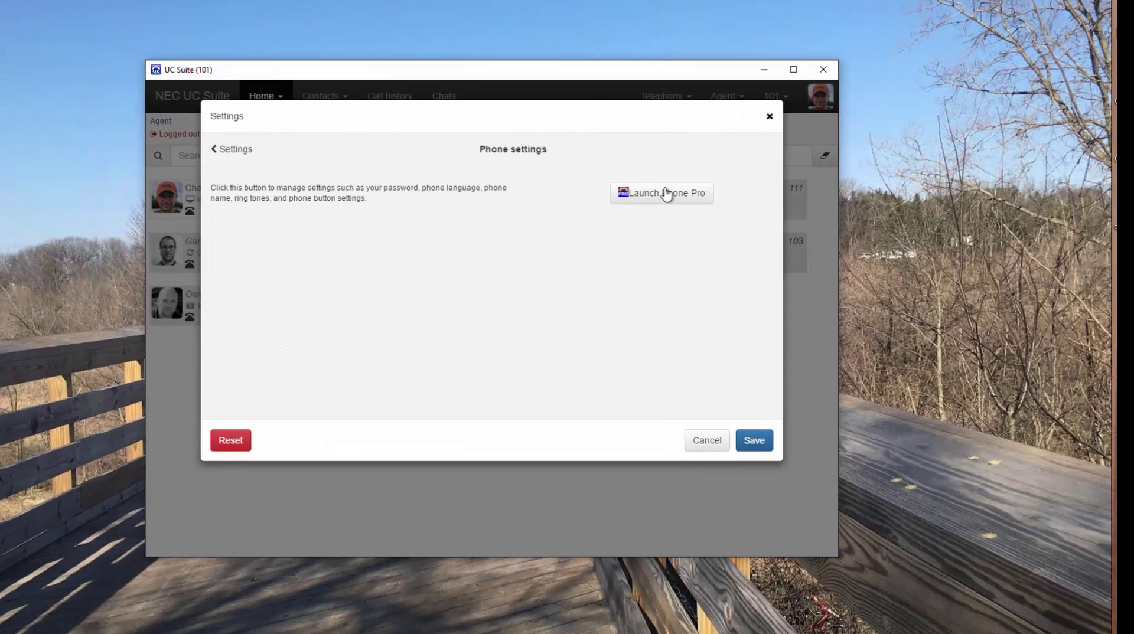
Launch PhonePro for extension 101 and keep English as the phone language
{"action": "left_click", "coordinate": [671, 190]}
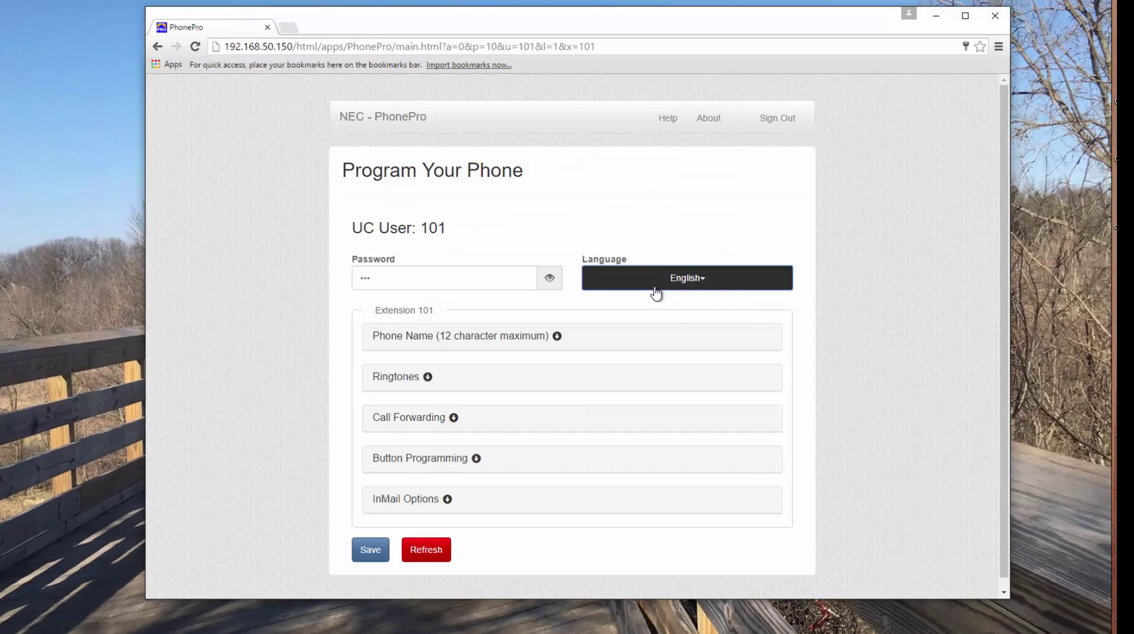
{"action": "left_click", "coordinate": [654, 287]}
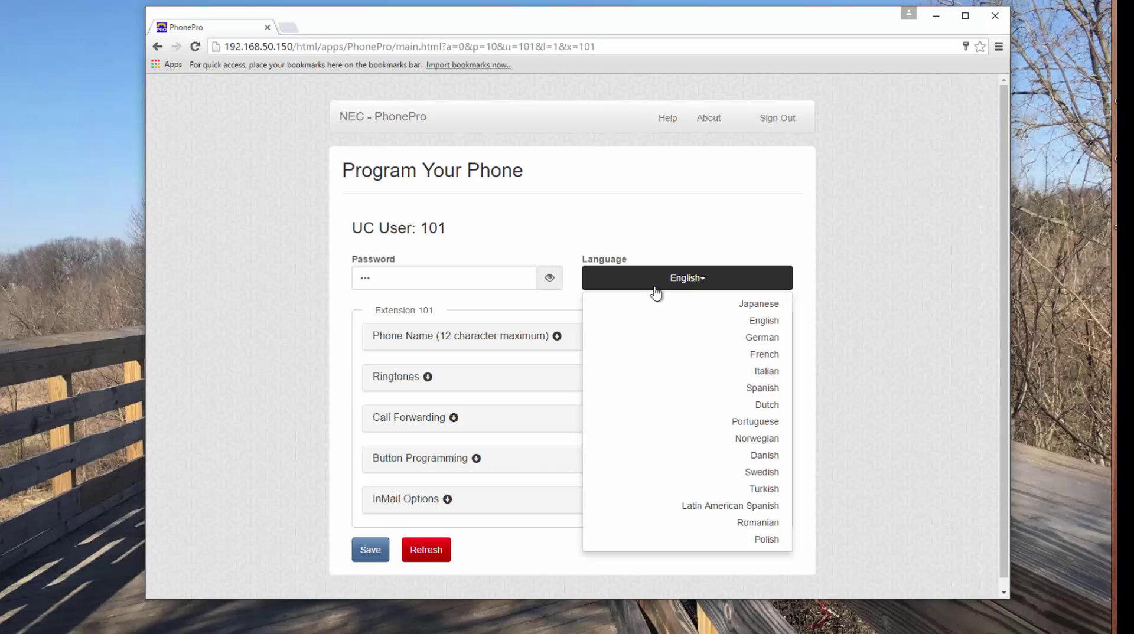
{"action": "left_click", "coordinate": [654, 289]}
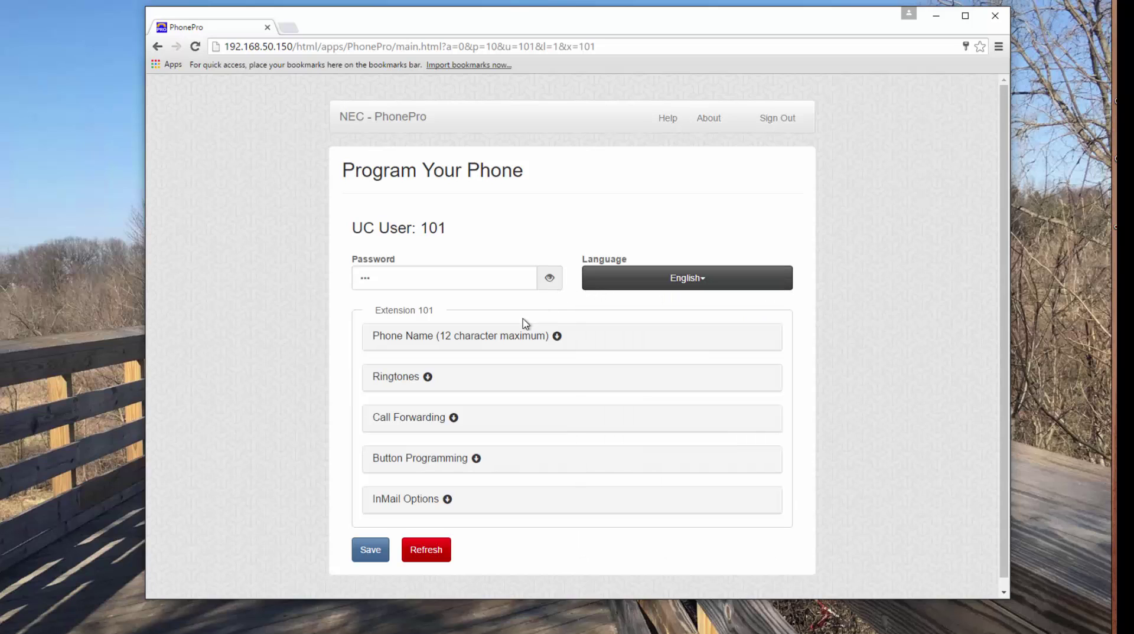
Expand and collapse the Phone Name, Ringtones and Call Forwarding sections
{"action": "left_click", "coordinate": [556, 337]}
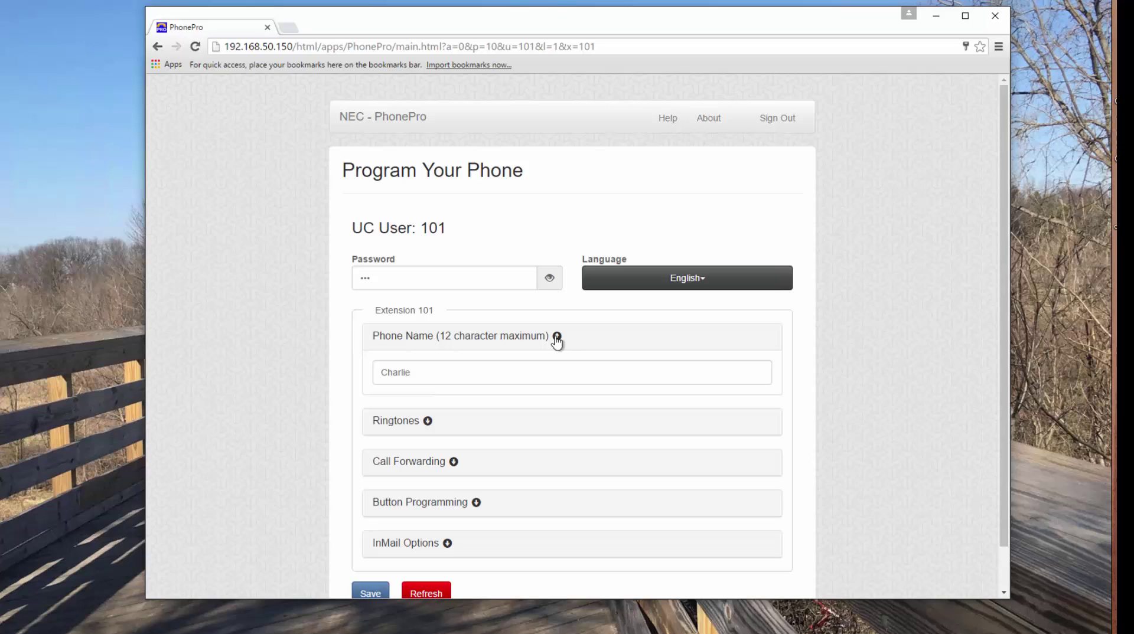
{"action": "left_click", "coordinate": [556, 338]}
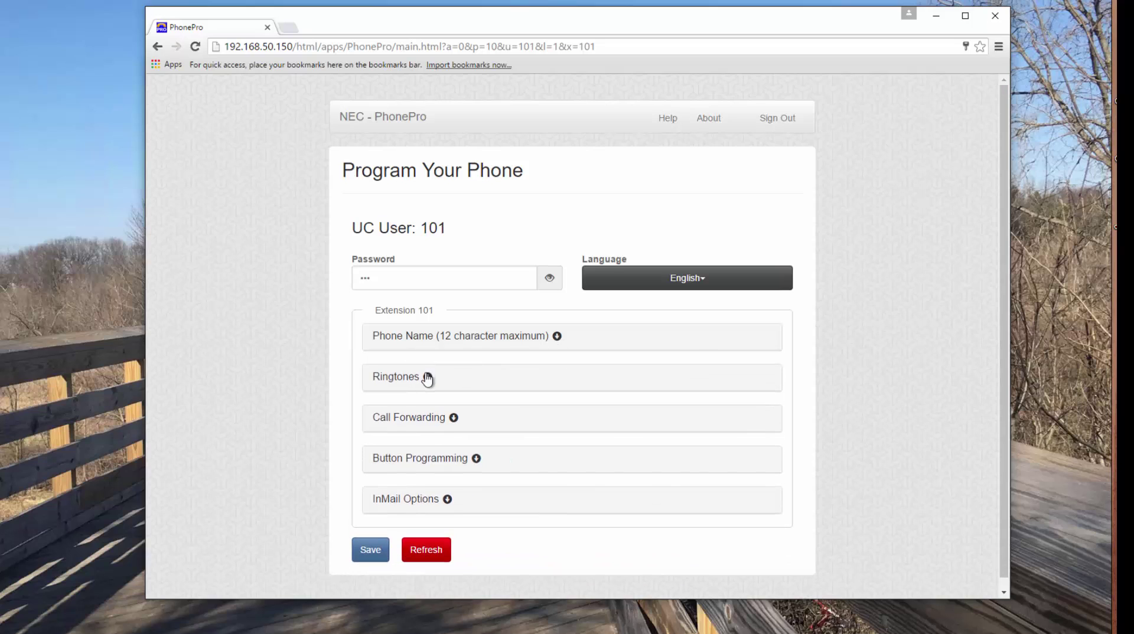
{"action": "left_click", "coordinate": [428, 378]}
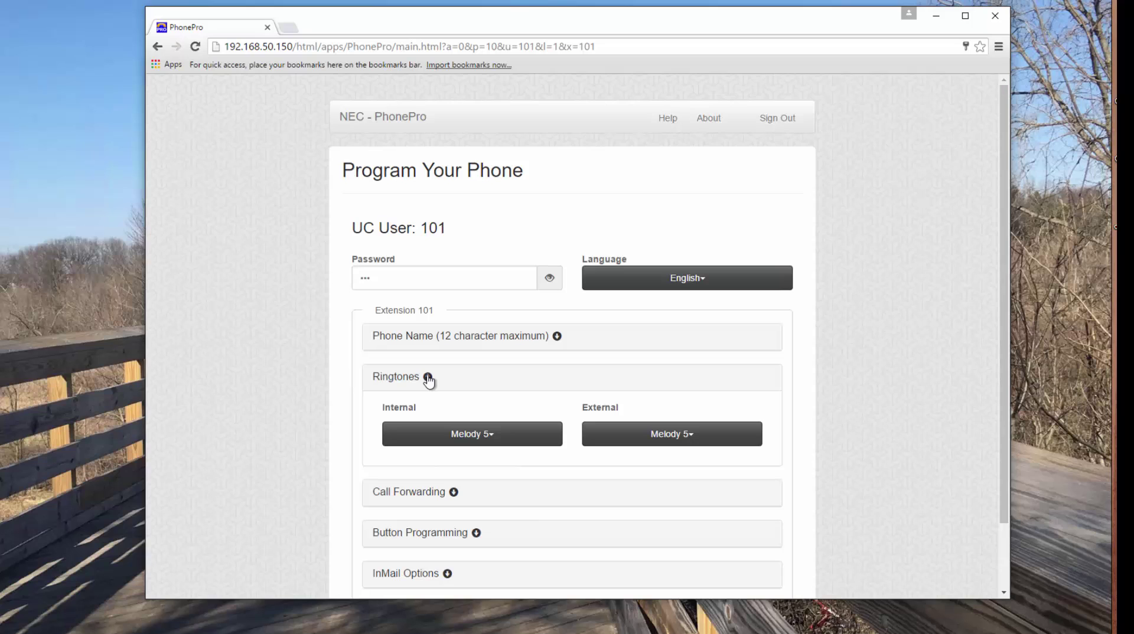
{"action": "left_click", "coordinate": [427, 378]}
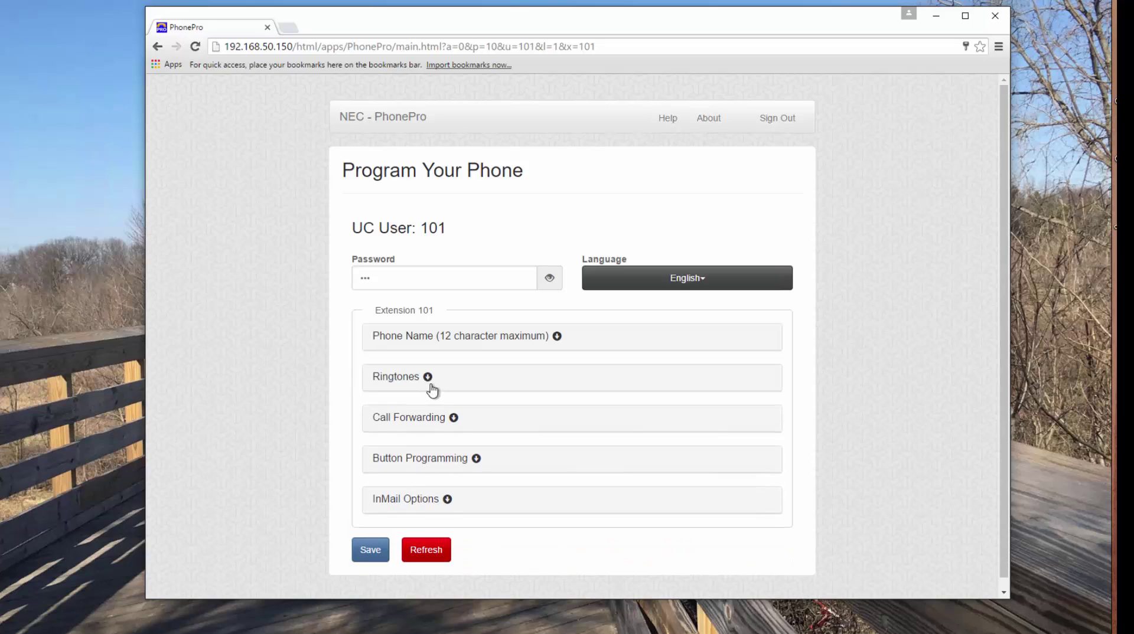
{"action": "left_click", "coordinate": [454, 418]}
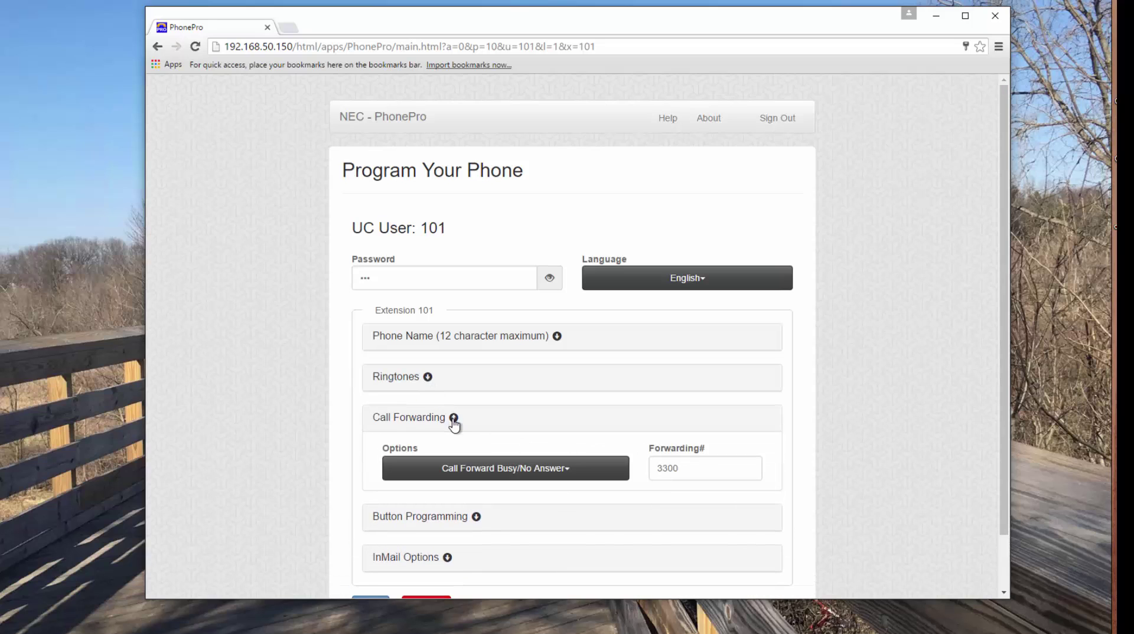
{"action": "left_click", "coordinate": [454, 419]}
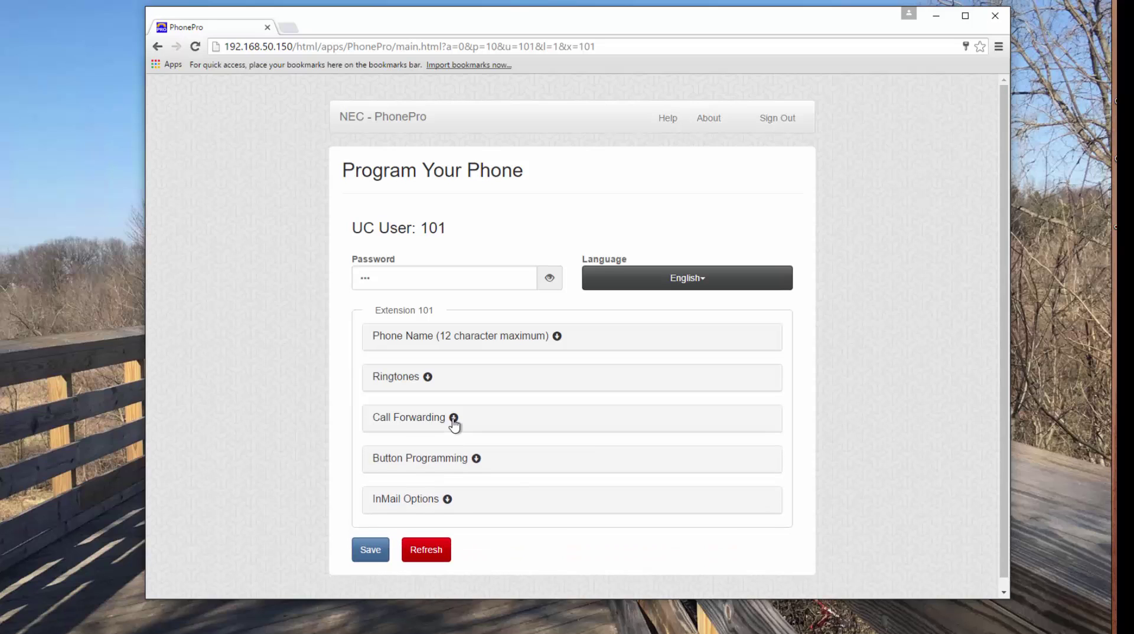
Look over Button Programming and InMail Options, then save extension 101's phone settings
{"action": "left_click", "coordinate": [476, 459]}
{"action": "scroll", "coordinate": [321, 457], "scroll_direction": "down", "scroll_amount": 1}
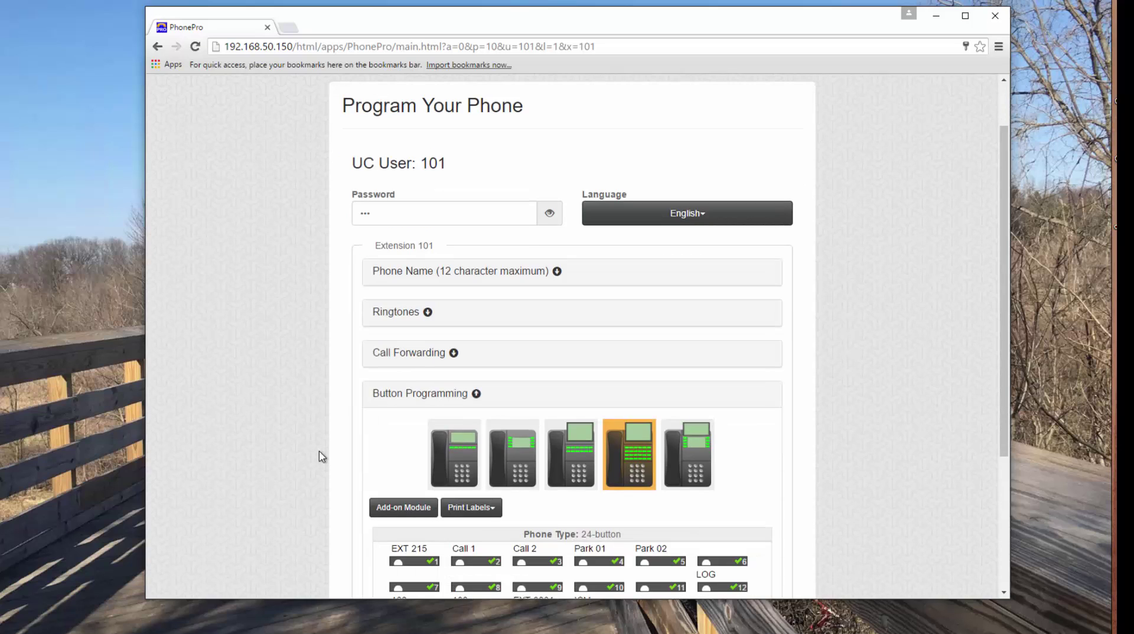
{"action": "left_click", "coordinate": [476, 396]}
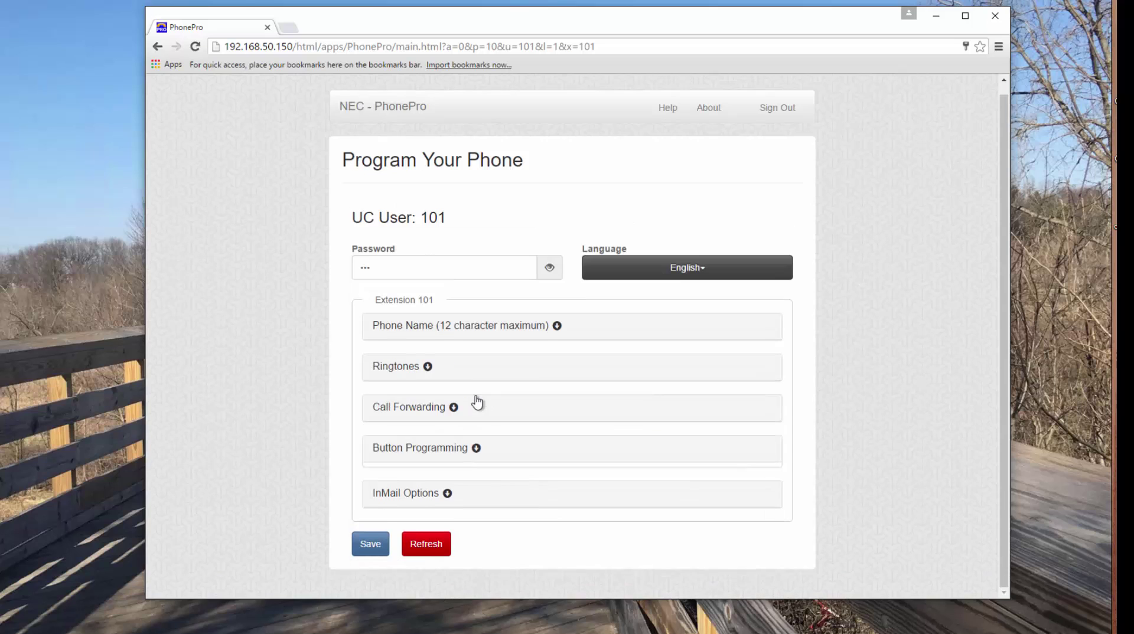
{"action": "left_click", "coordinate": [447, 489]}
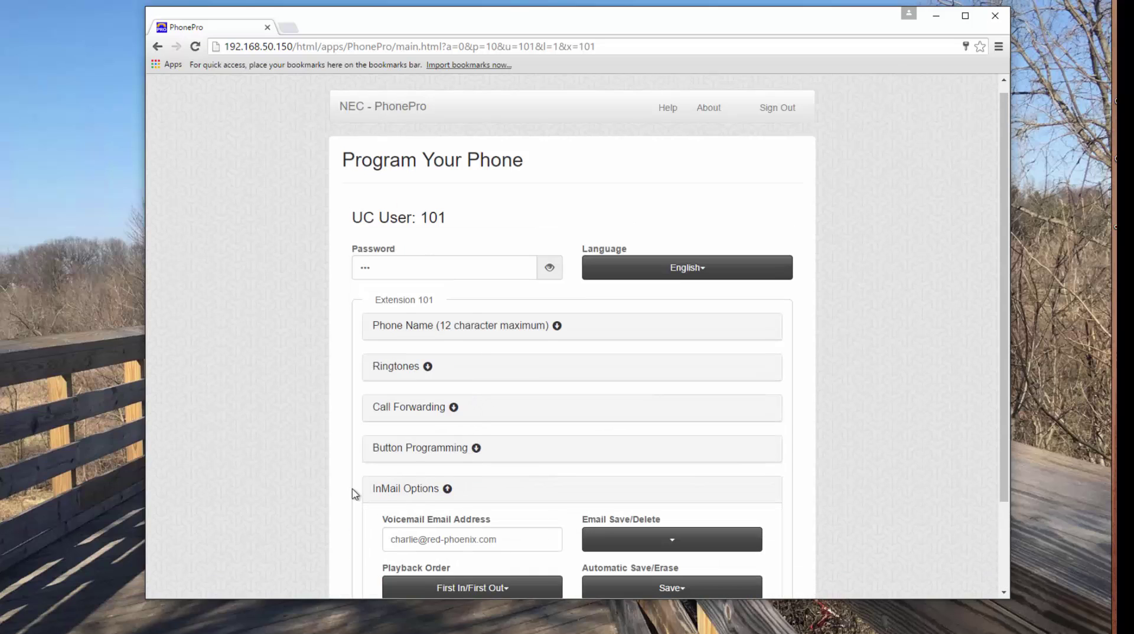
{"action": "scroll", "coordinate": [354, 493], "scroll_direction": "down", "scroll_amount": 2}
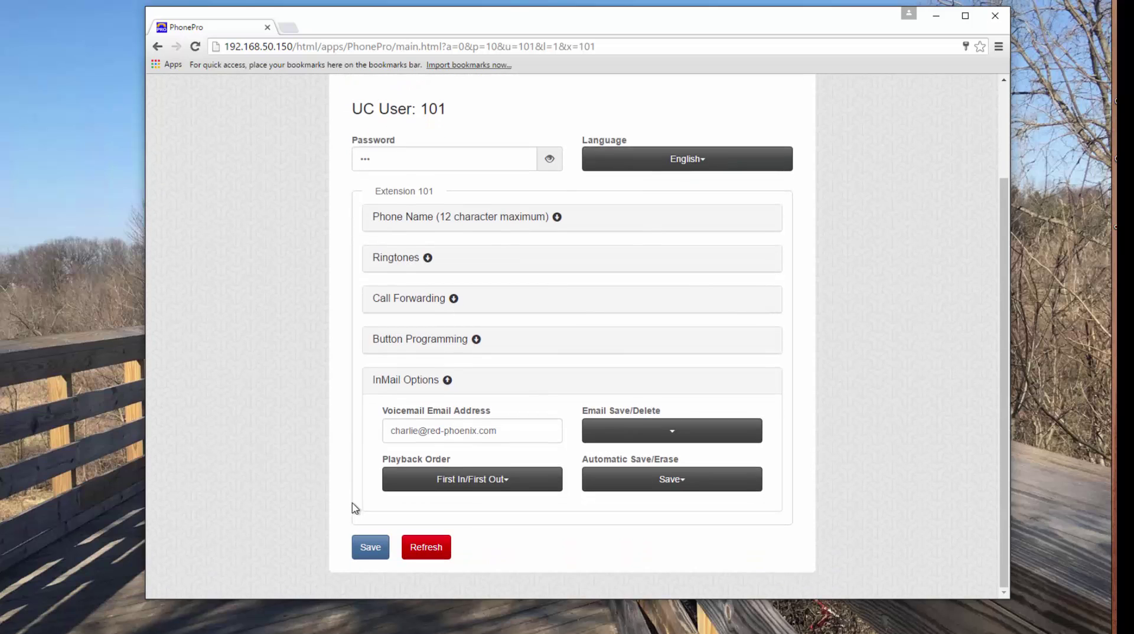
{"action": "left_click", "coordinate": [360, 551]}
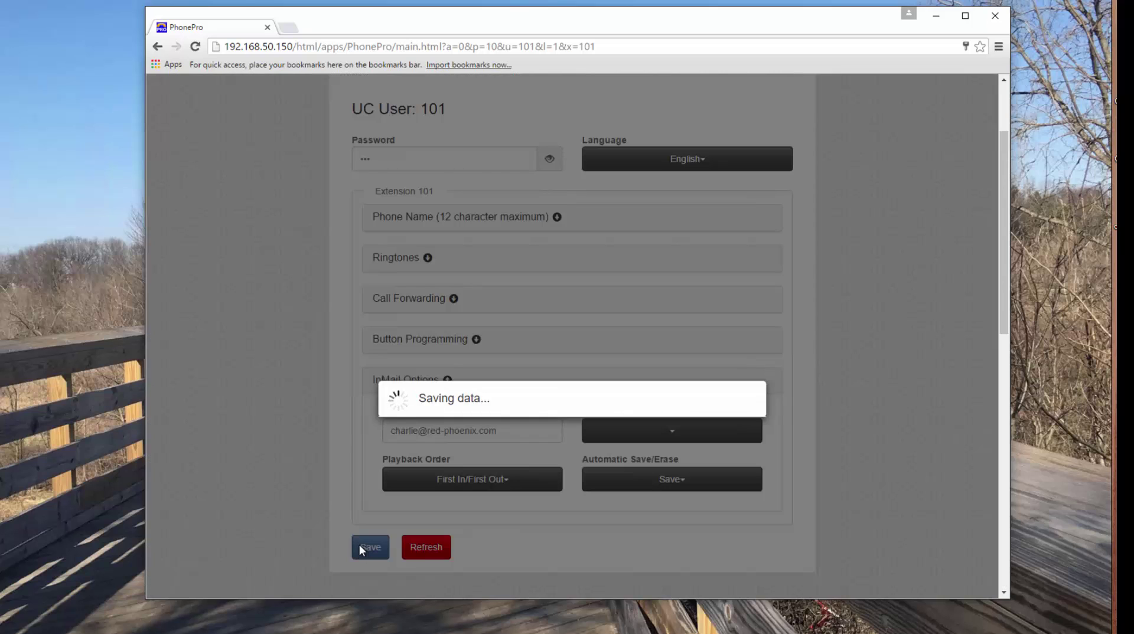